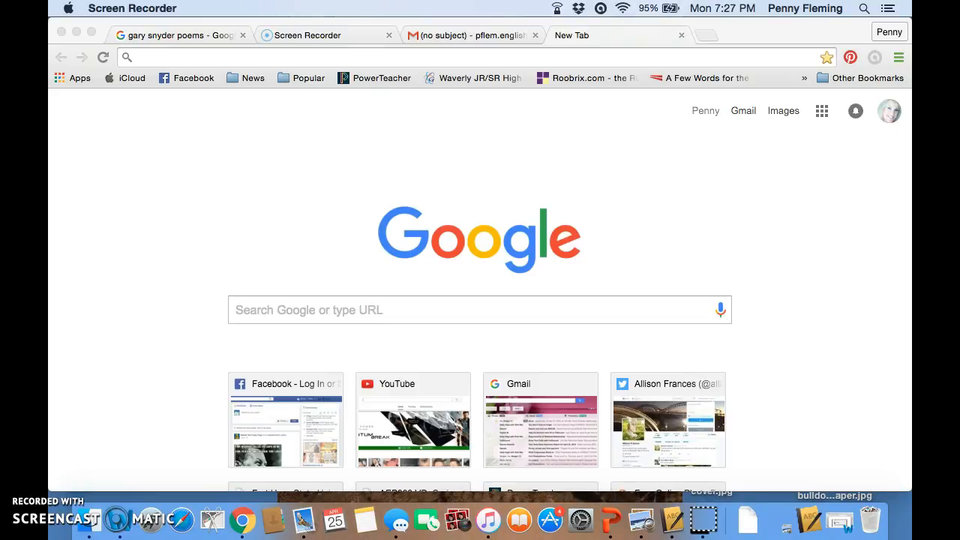
Step: Close the empty browser tab and open the full list of Google products from the Gmail page
left_click(679, 35)
left_click(680, 35)
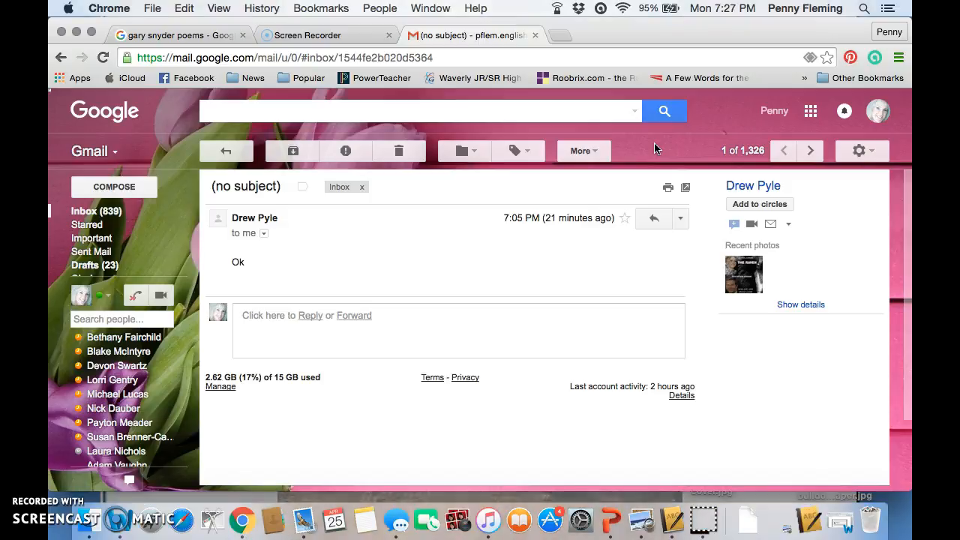
left_click(811, 111)
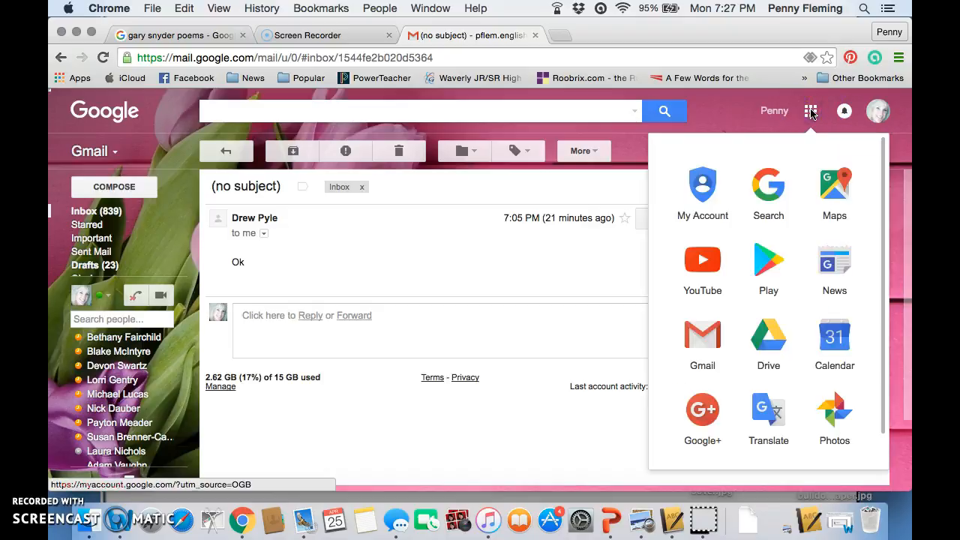
scroll(792, 247, "down", 5)
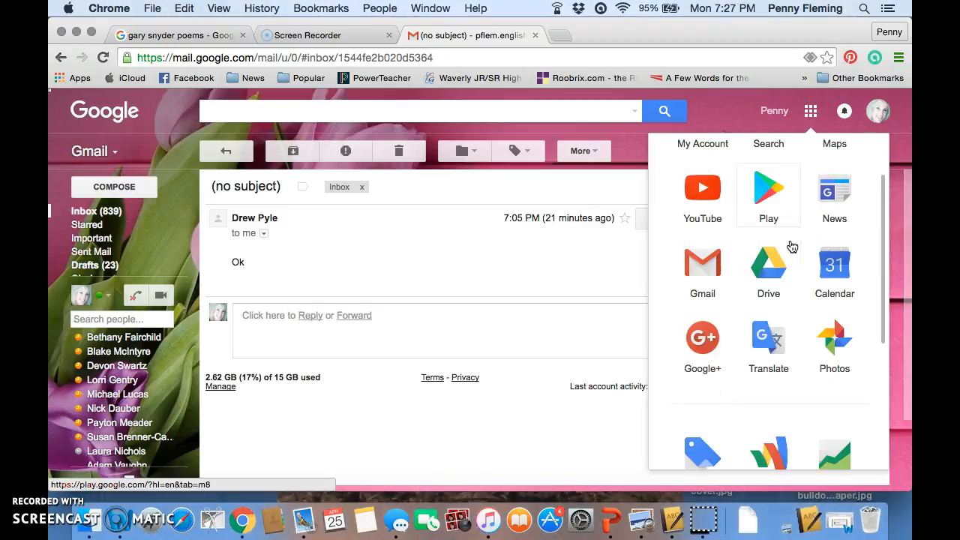
scroll(792, 247, "down", 3)
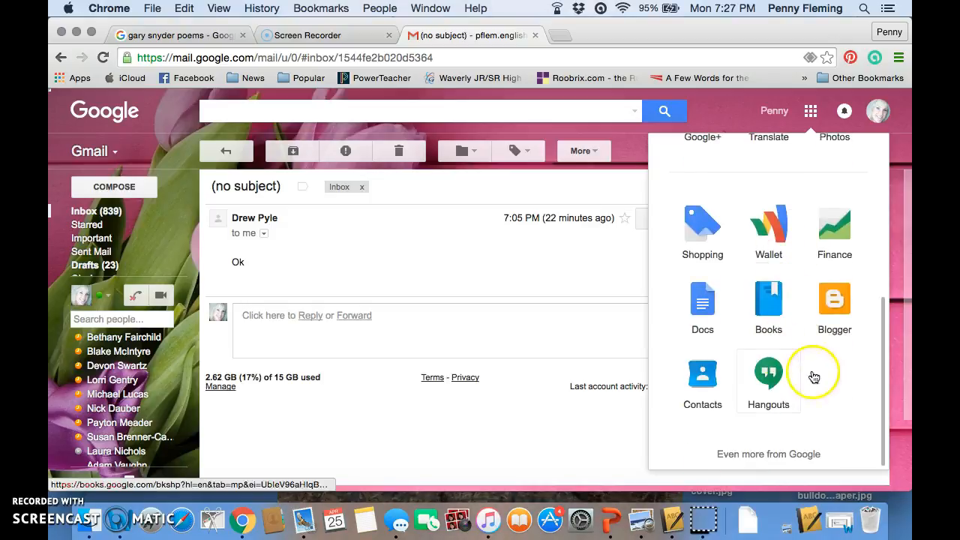
left_click(778, 454)
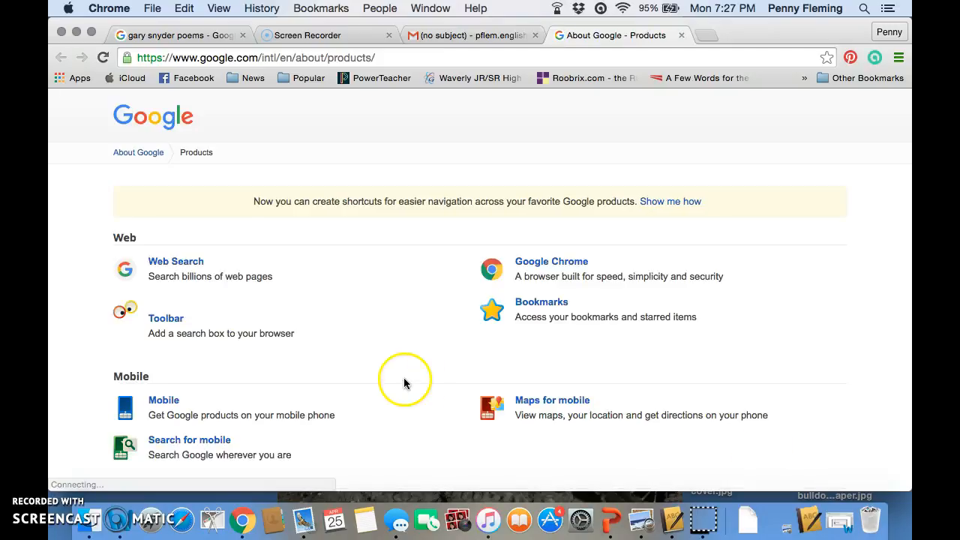
Step: Open Forms from the Home & Office products and start a blank untitled form
scroll(404, 383, "down", 5)
scroll(403, 384, "down", 10)
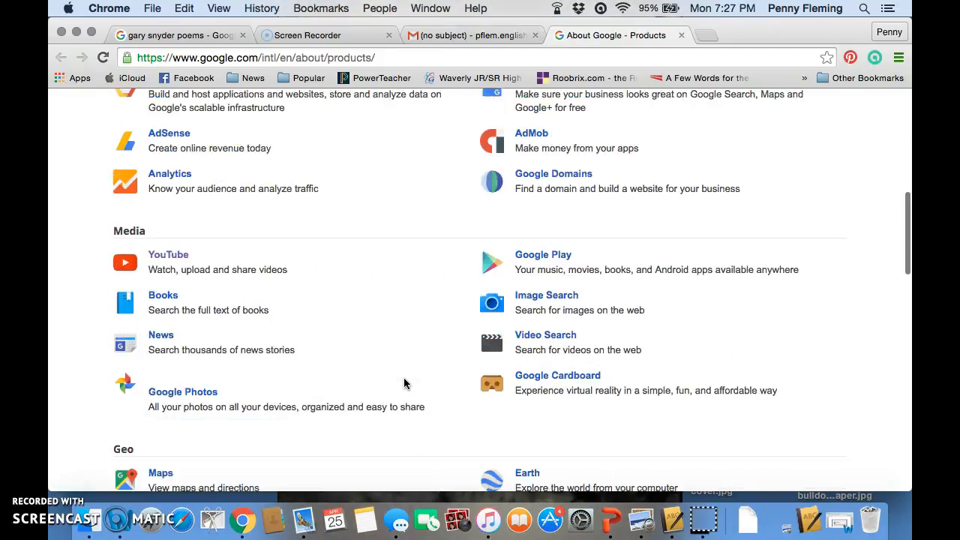
scroll(404, 383, "down", 5)
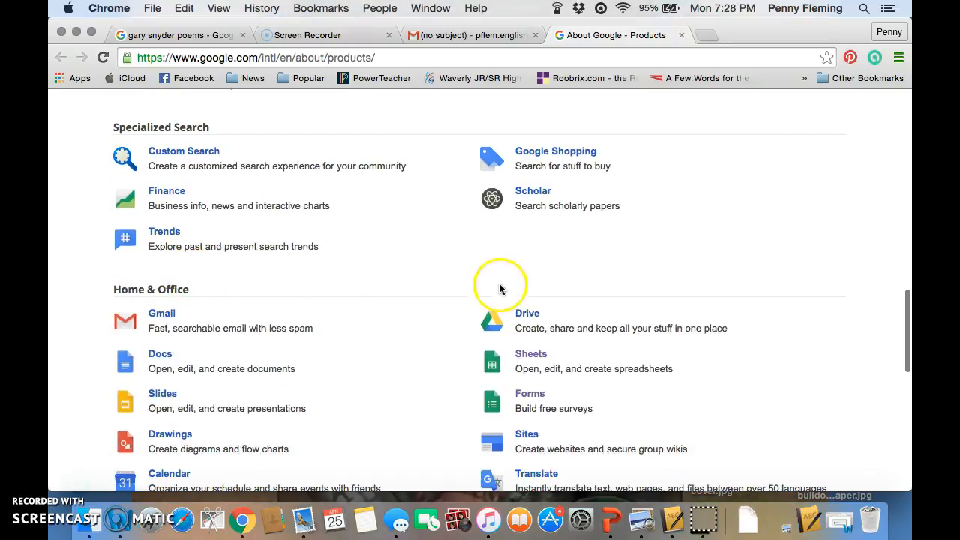
left_click(530, 398)
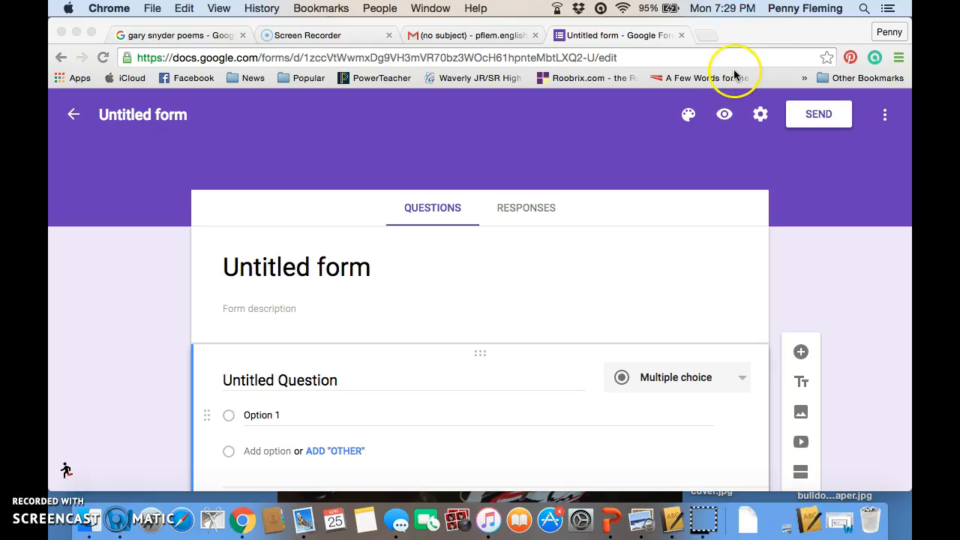
Step: Title the form "Hemingway" and apply the same name to the form file
left_click(492, 283)
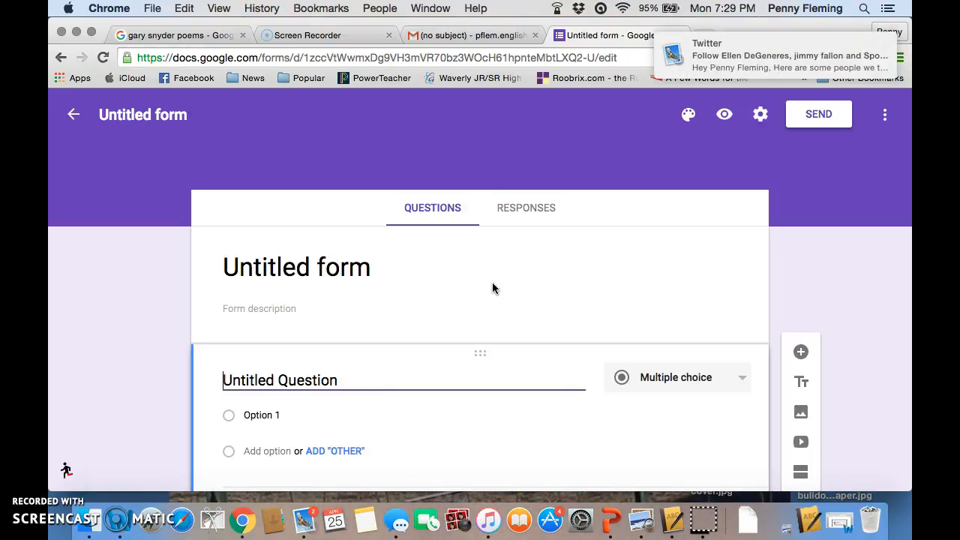
left_click(300, 268)
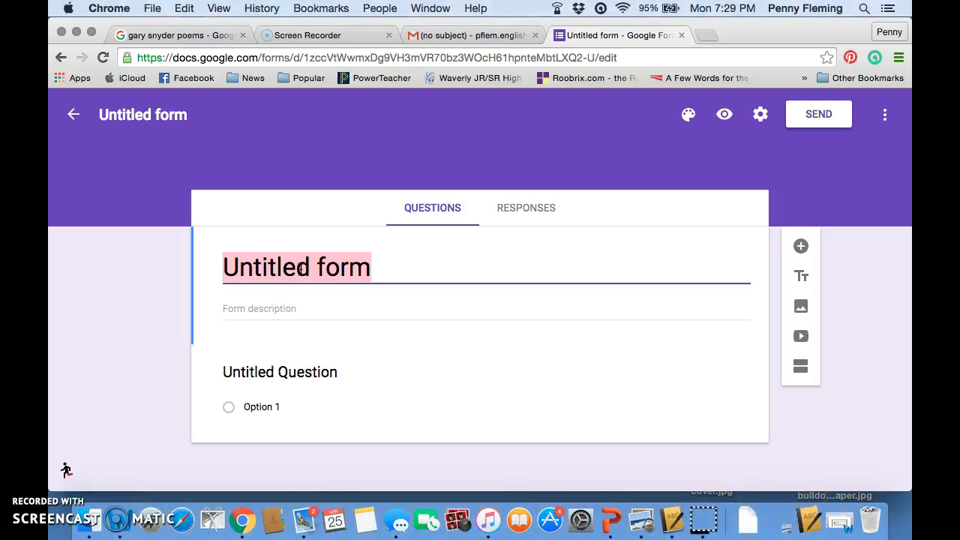
type("Hemwi")
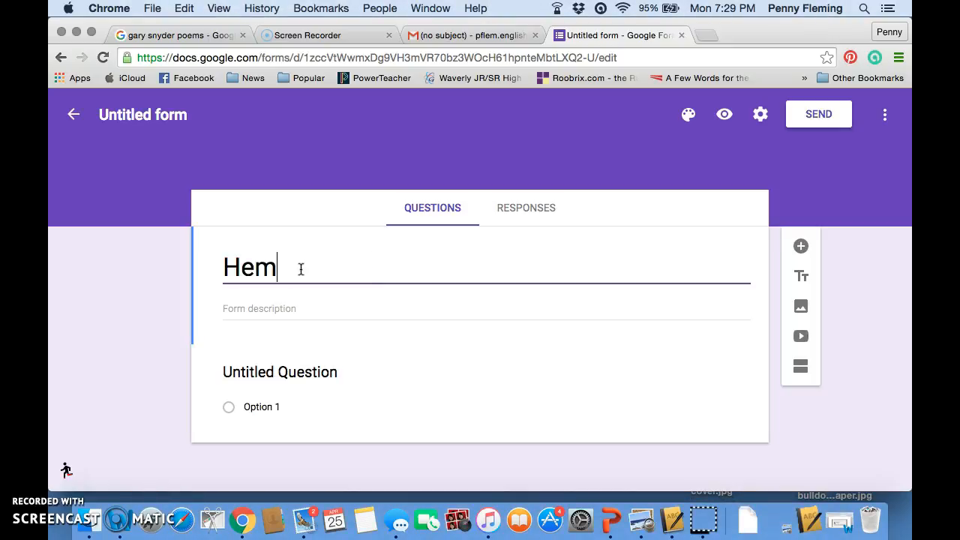
key("BackSpace")
key("BackSpace")
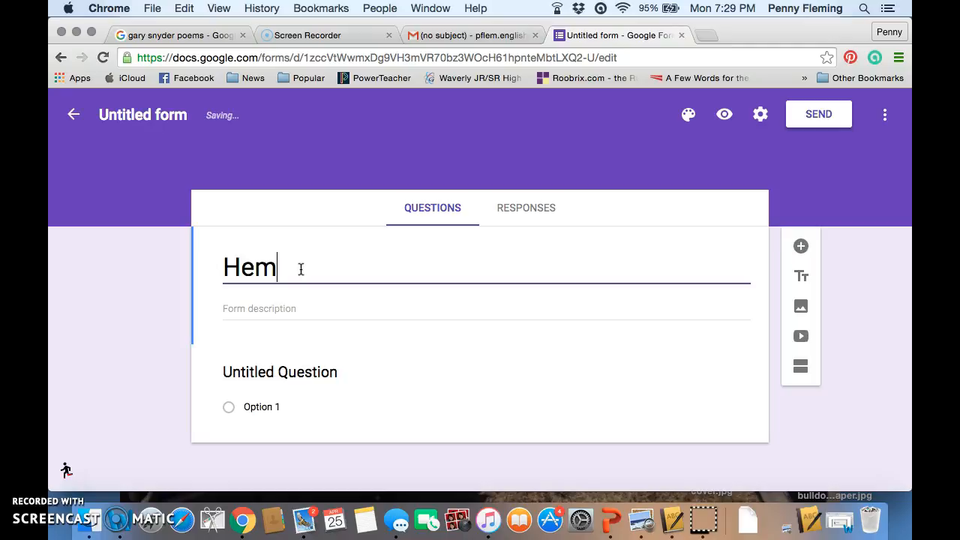
type("ingway")
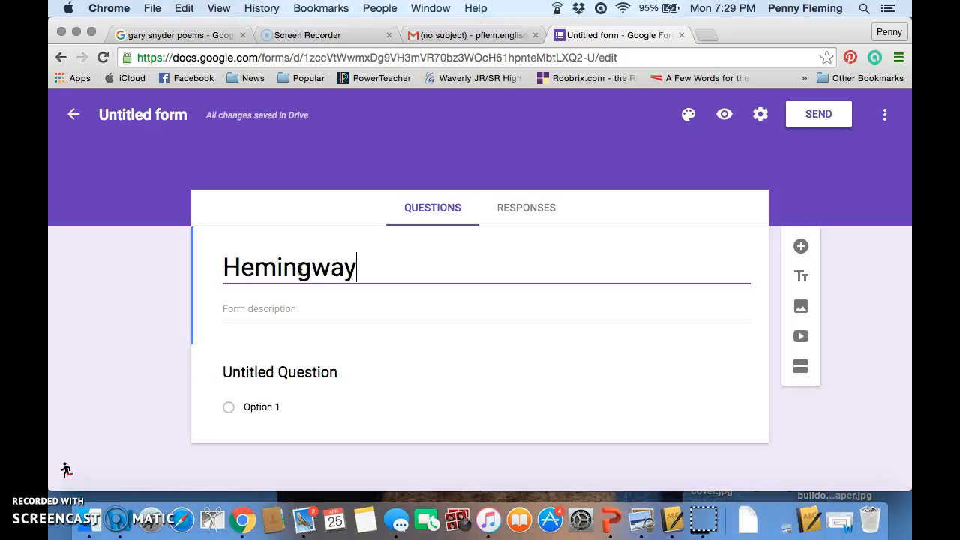
left_click(145, 115)
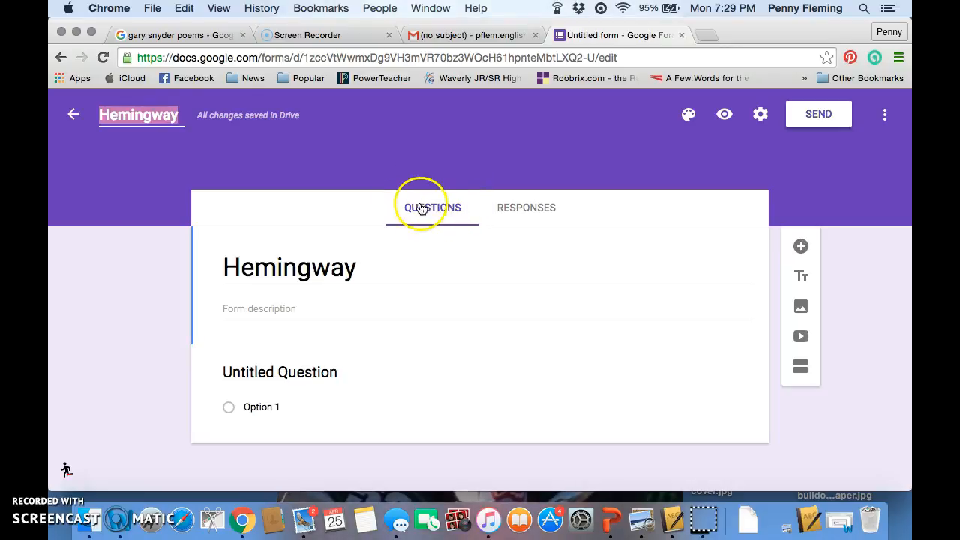
Step: View the form's responses page and return to its questions
left_click(531, 214)
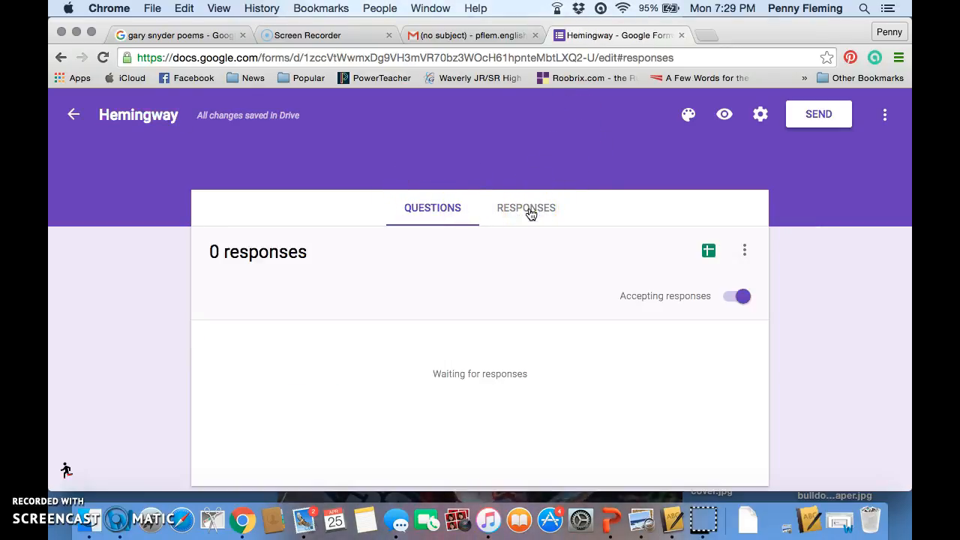
left_click(487, 333)
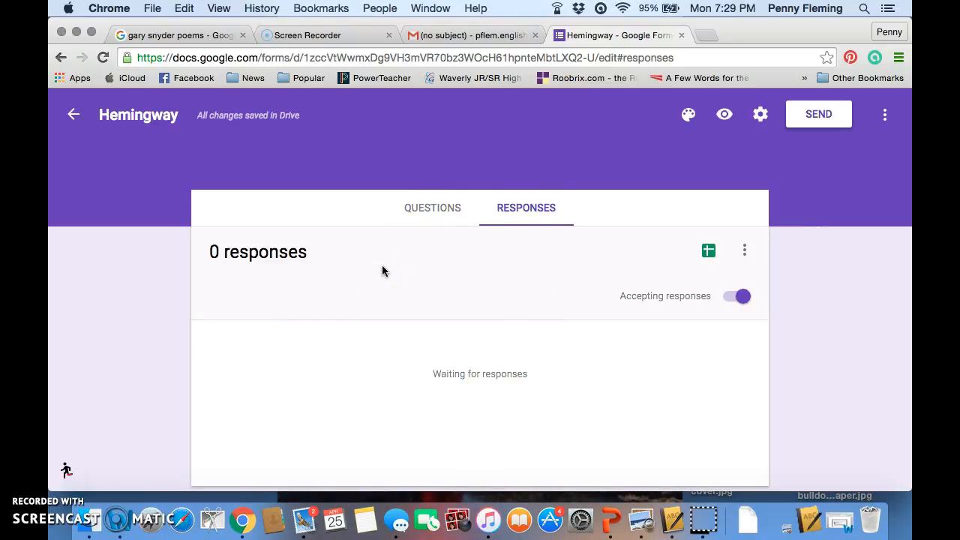
left_click(404, 216)
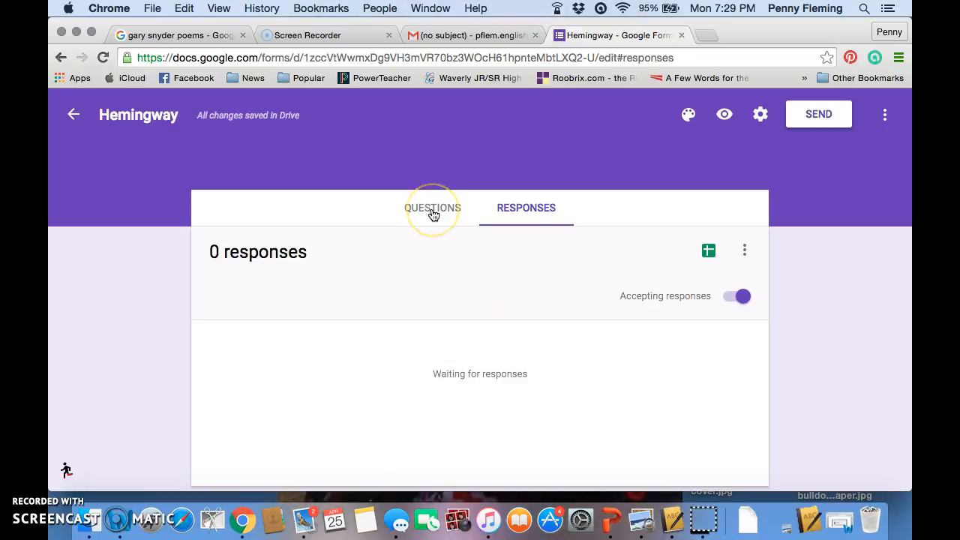
left_click(433, 214)
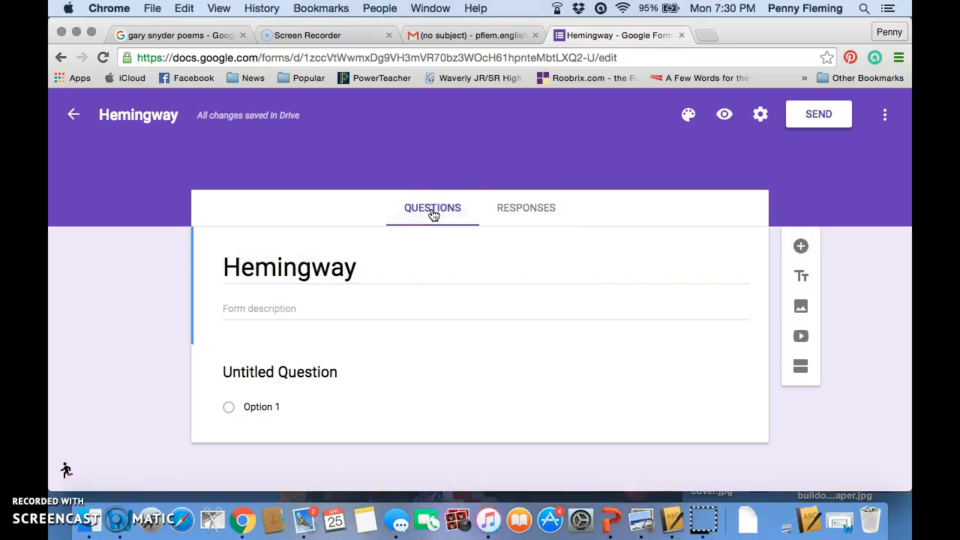
Step: Apply the rocky river photo from the Travel themes as the form's header theme
left_click(756, 98)
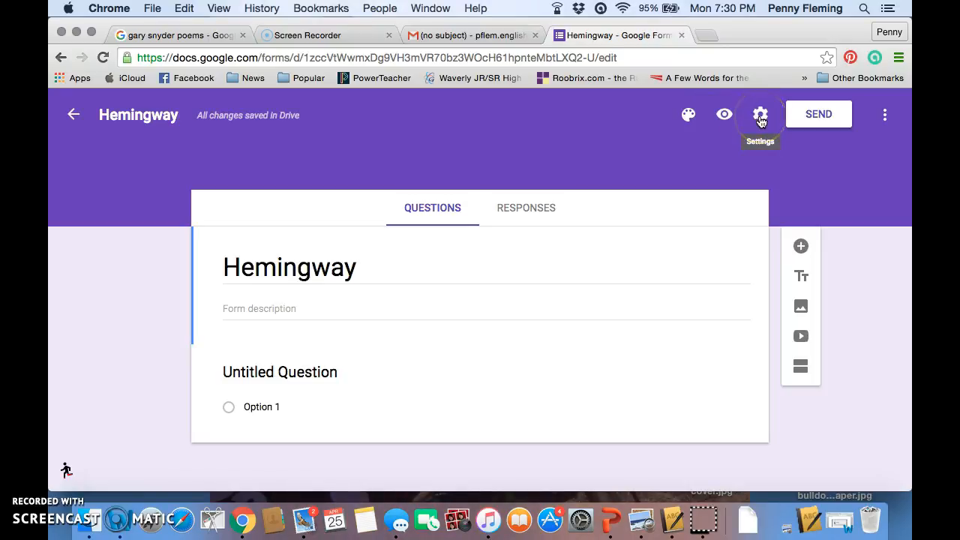
left_click(689, 116)
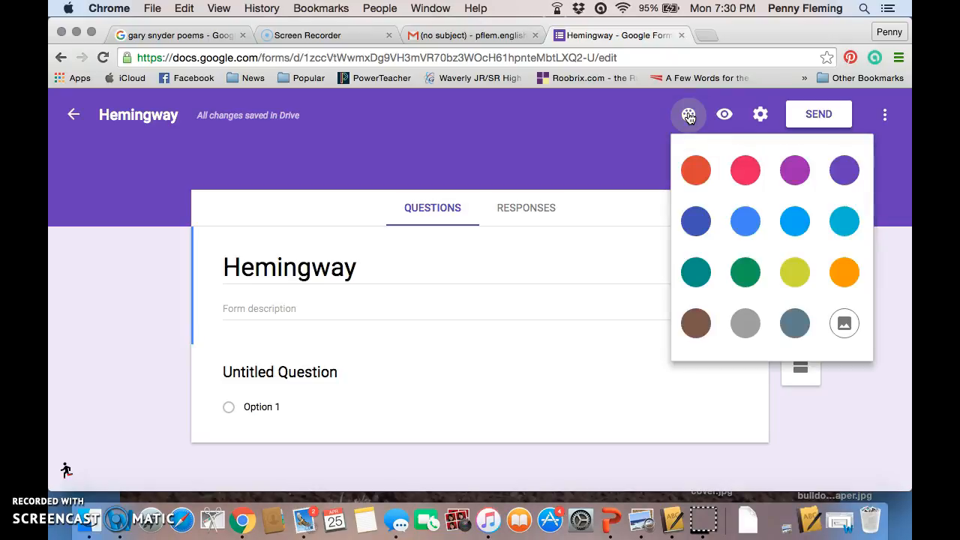
left_click(845, 326)
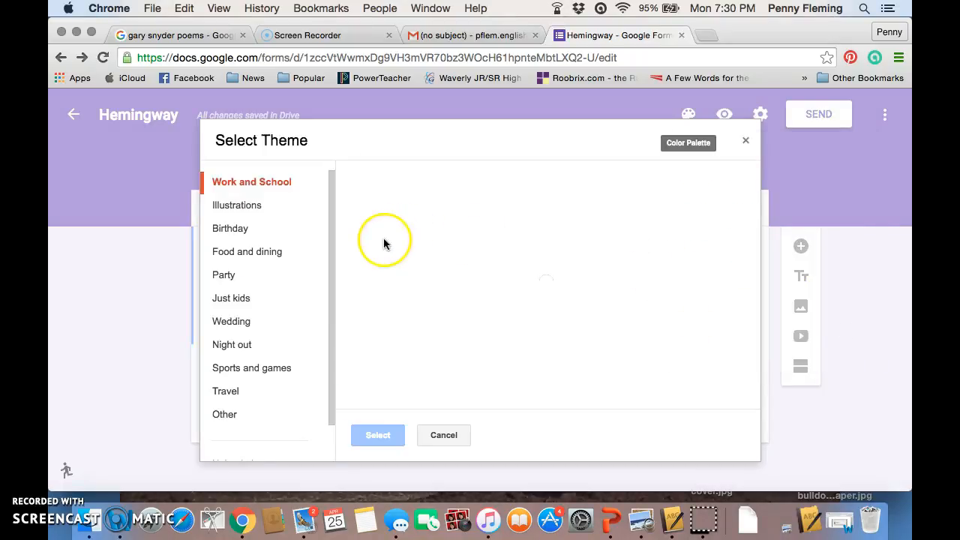
left_click(225, 395)
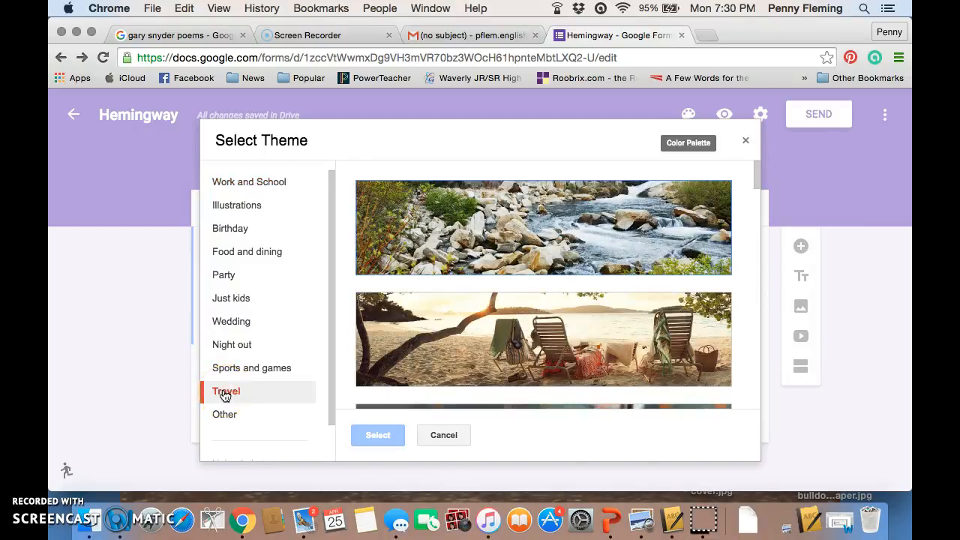
scroll(592, 309, "down", 2)
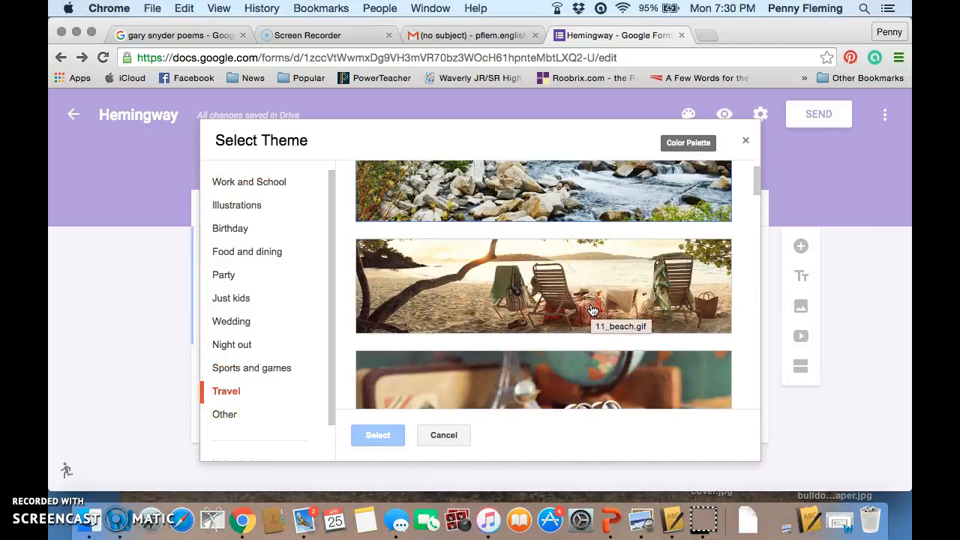
scroll(592, 310, "down", 10)
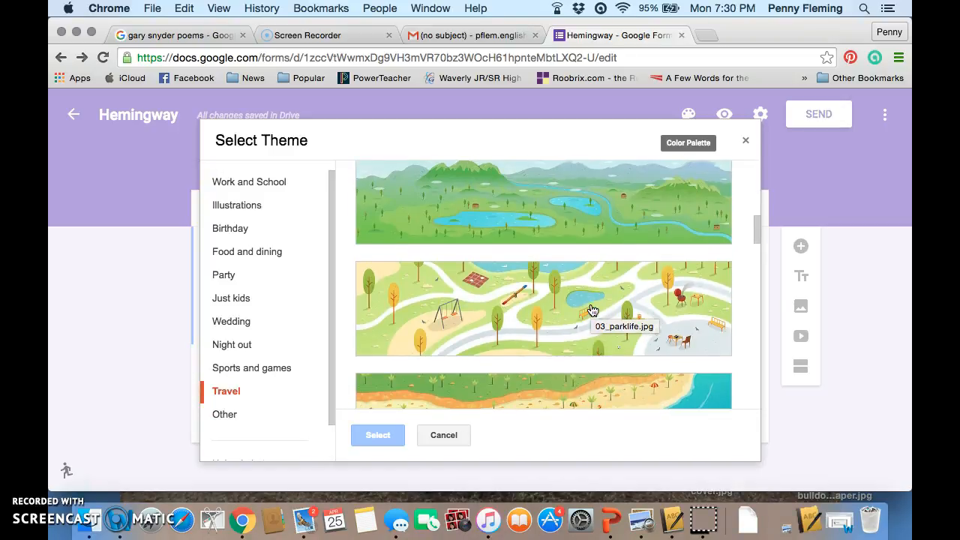
scroll(592, 310, "up", 1)
scroll(592, 310, "up", 10)
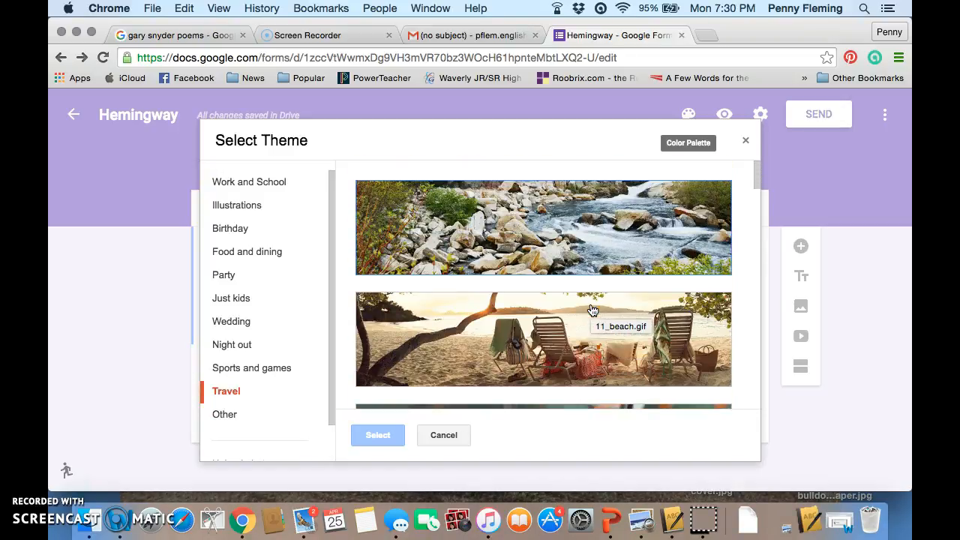
left_click(556, 240)
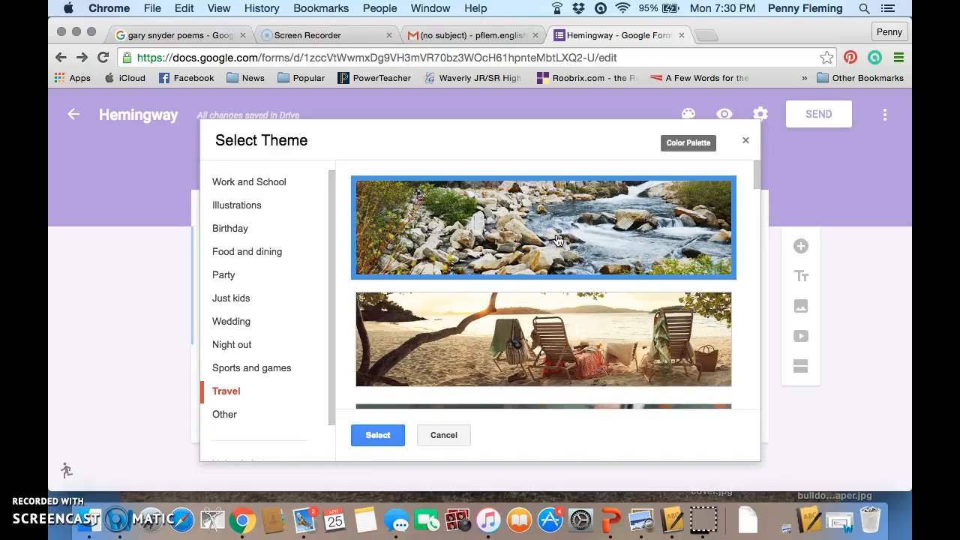
left_click(381, 435)
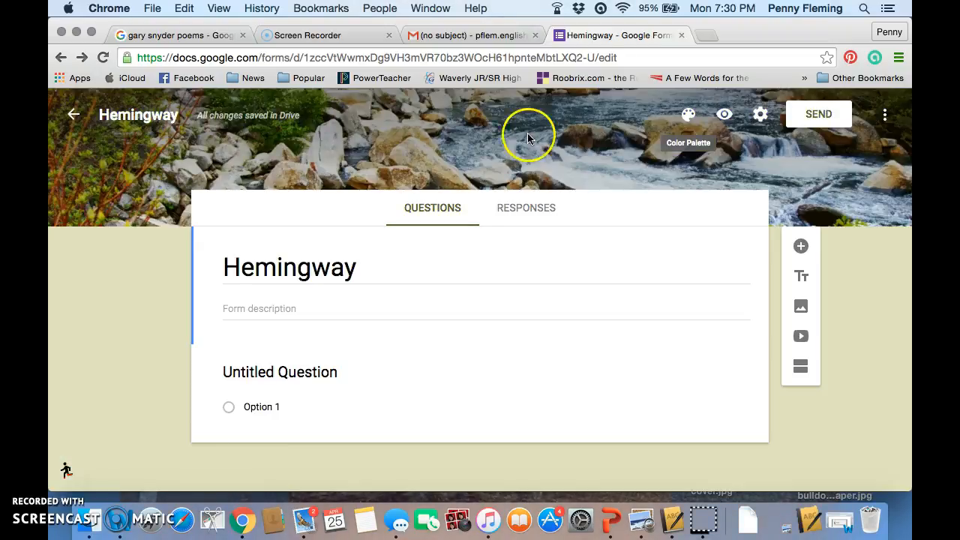
Step: Limit respondents to 1 response with login required, turn on shuffled question order, and save the form settings
left_click(761, 116)
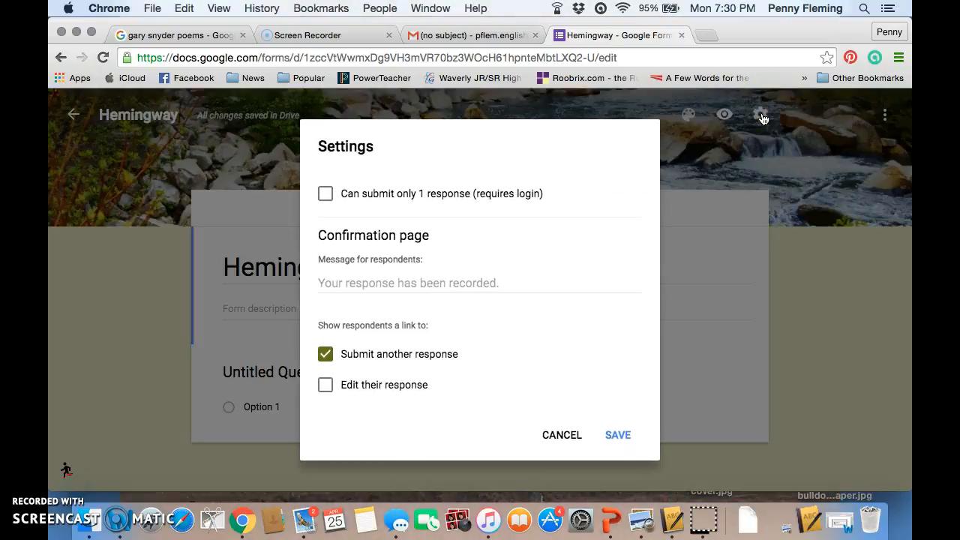
left_click(325, 197)
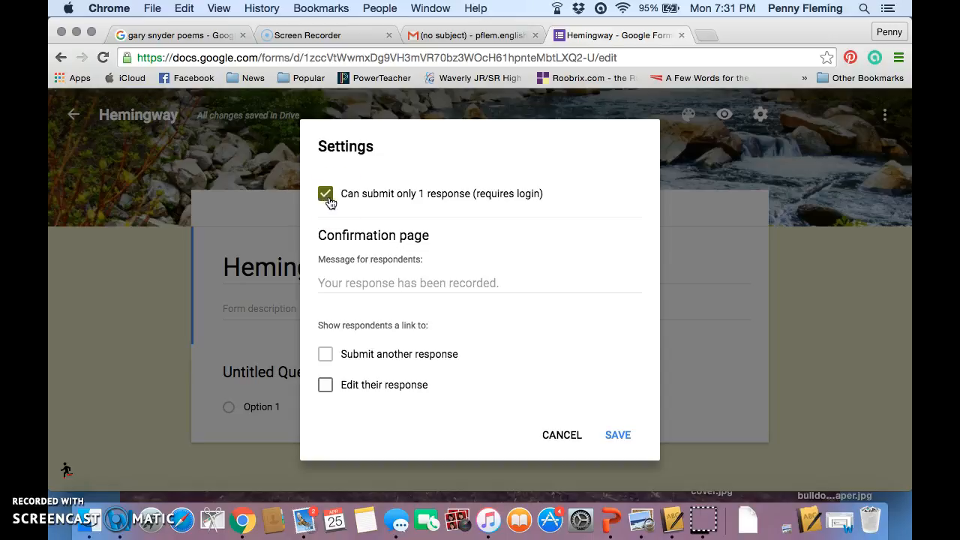
scroll(499, 353, "down", 5)
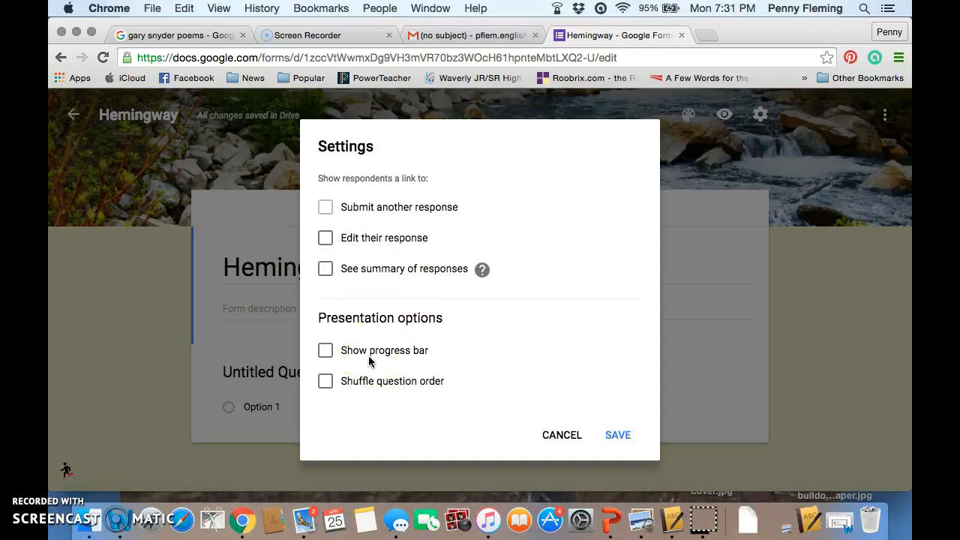
left_click(326, 383)
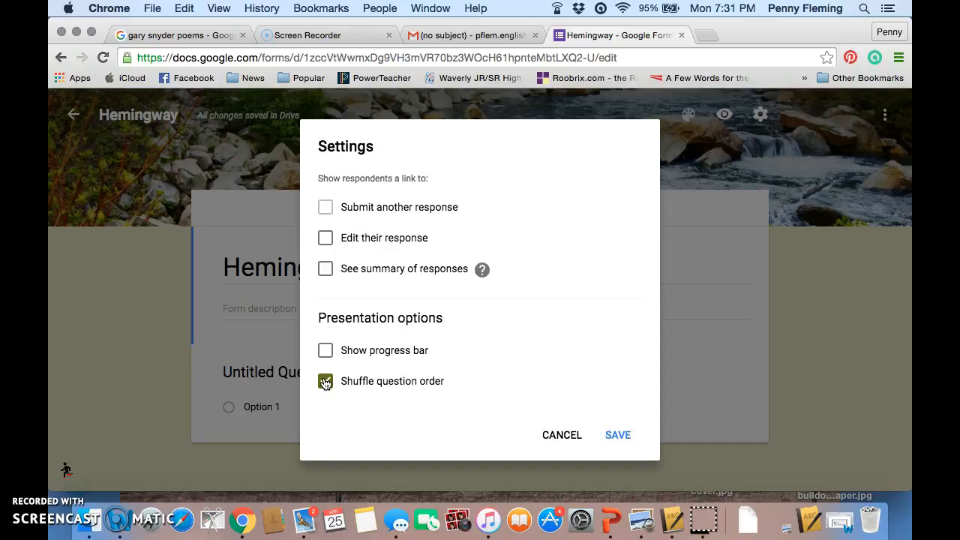
left_click(619, 438)
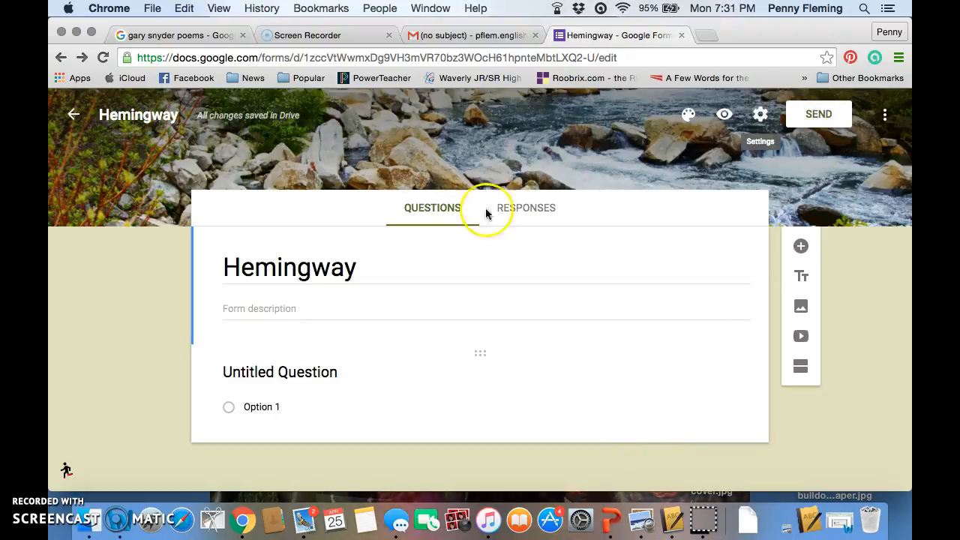
Step: Look through the question types available for the untitled question and choose Multiple choice
left_click(253, 305)
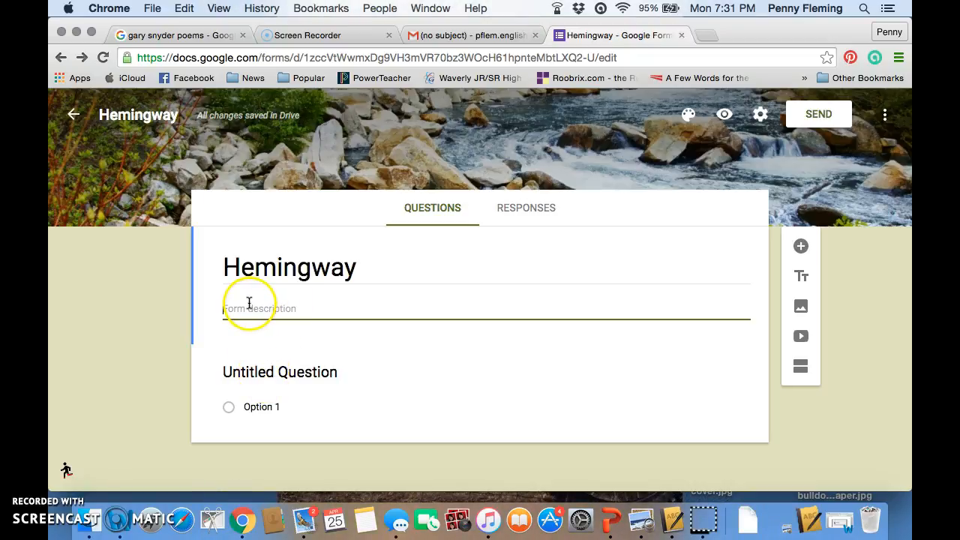
left_click(254, 372)
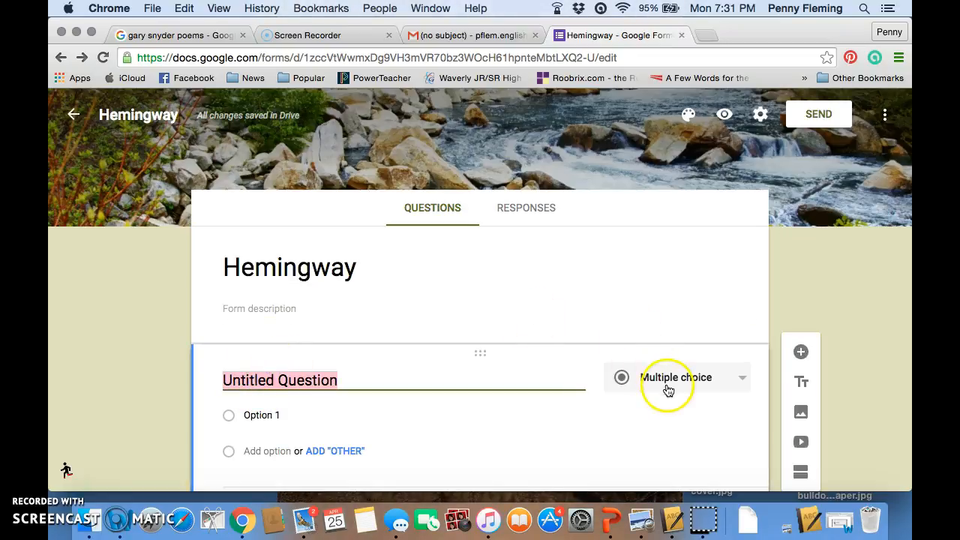
left_click(739, 377)
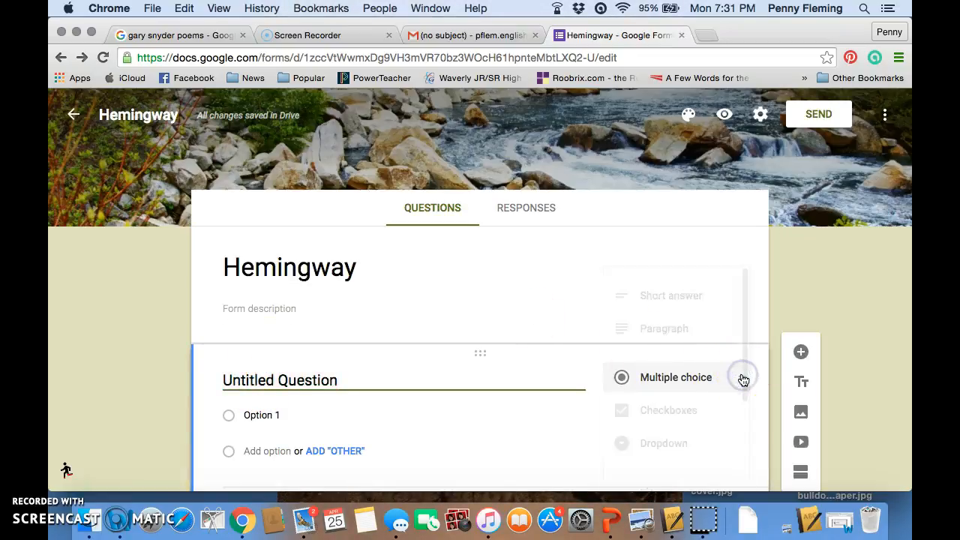
scroll(743, 381, "down", 5)
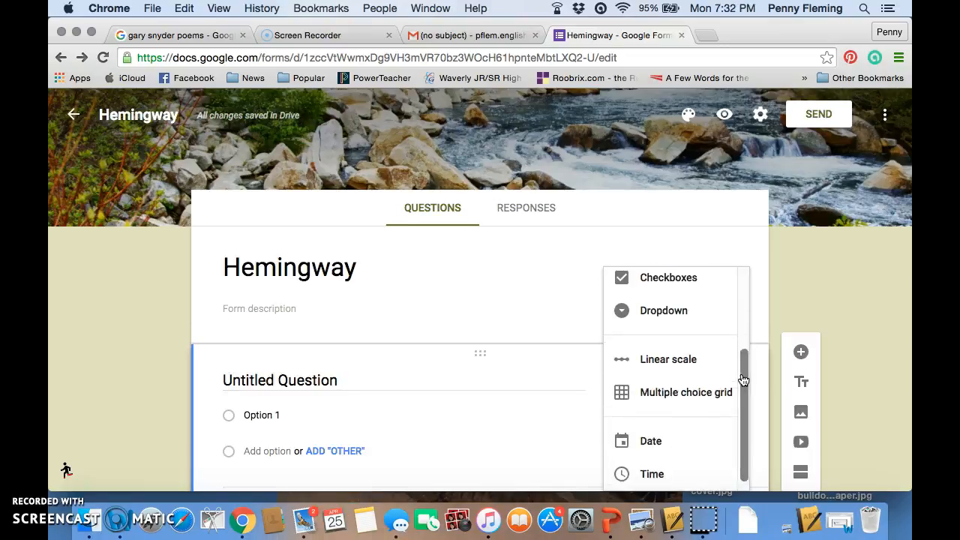
scroll(743, 381, "up", 5)
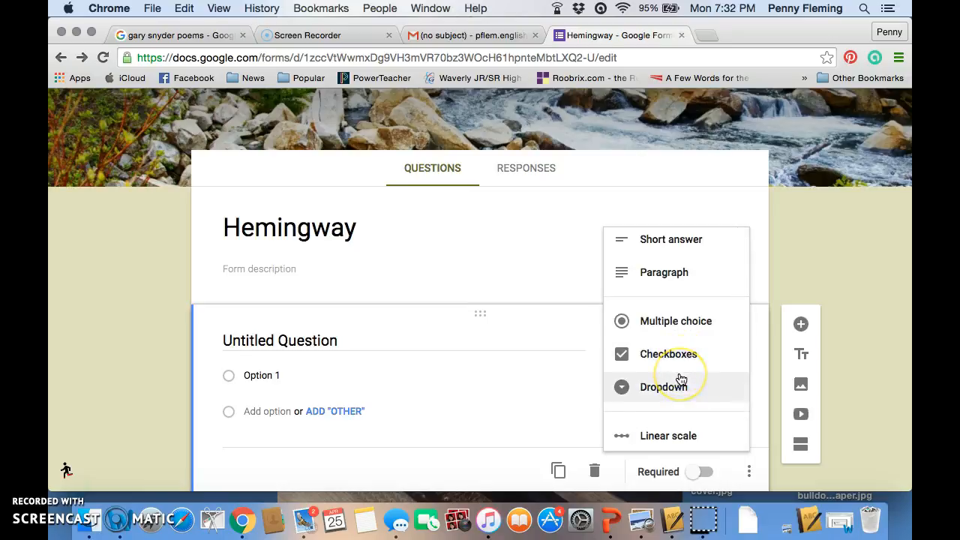
scroll(681, 379, "down", 2)
scroll(681, 379, "down", 2)
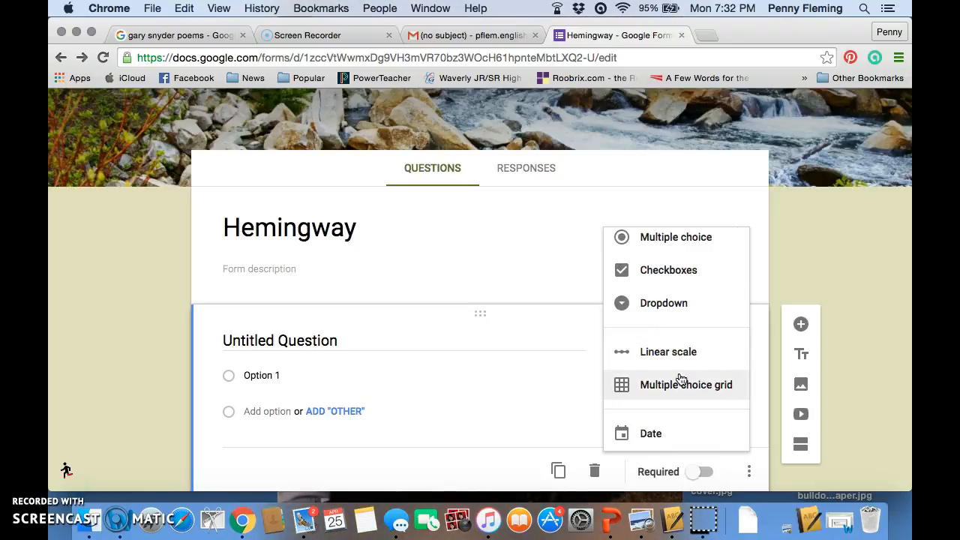
scroll(679, 380, "up", 4)
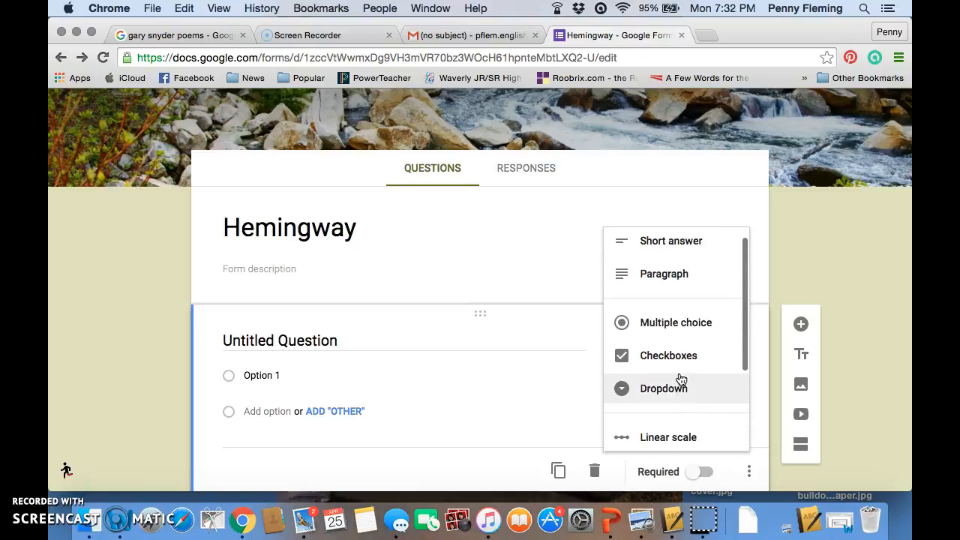
left_click(666, 293)
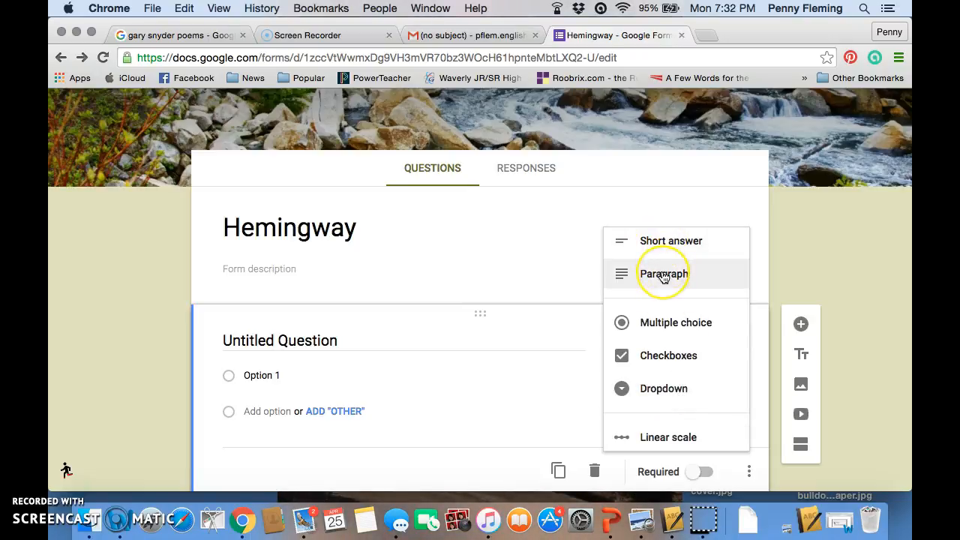
left_click(660, 322)
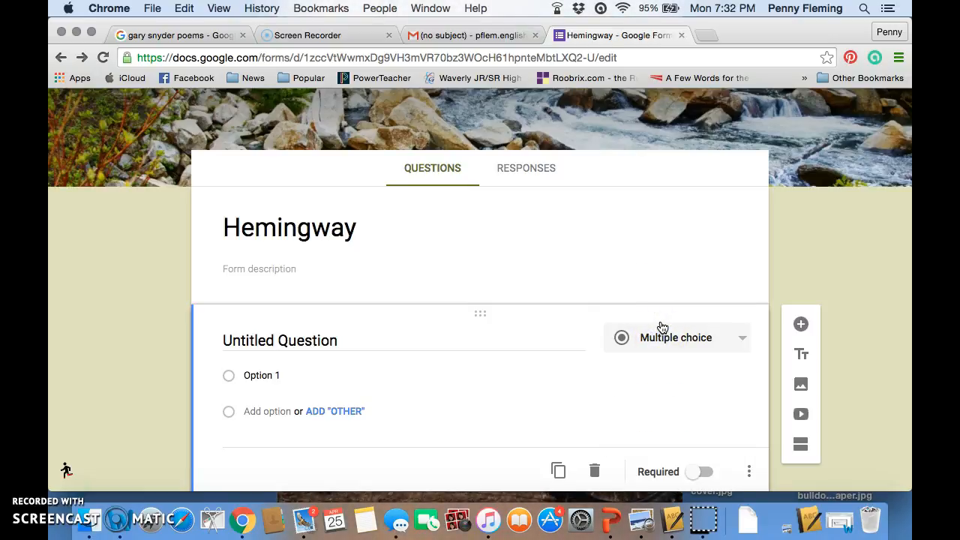
Step: Enter the question text "What was the writing style 'coined' that Hemingway created?" for the first question
left_click(284, 342)
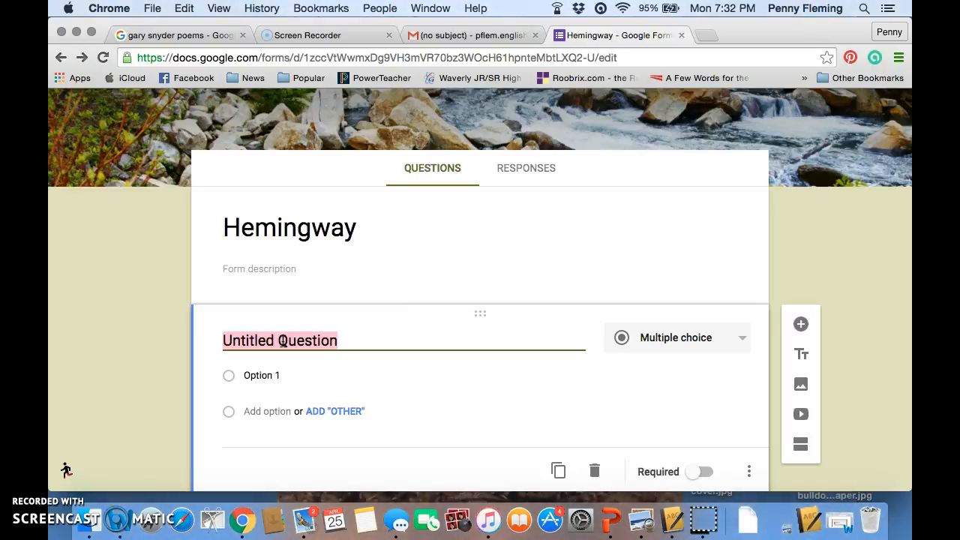
type("What was the wri")
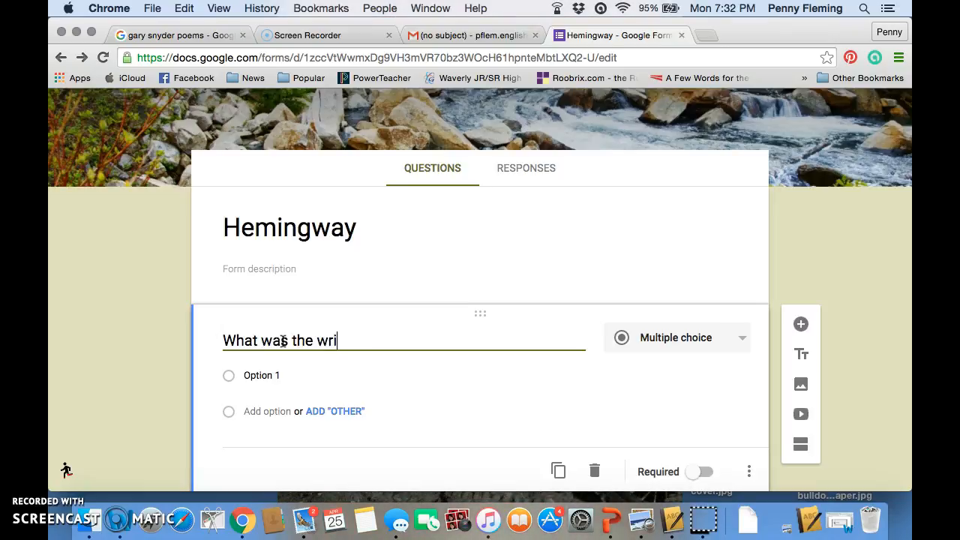
type("ting style 'coined' that Hemin")
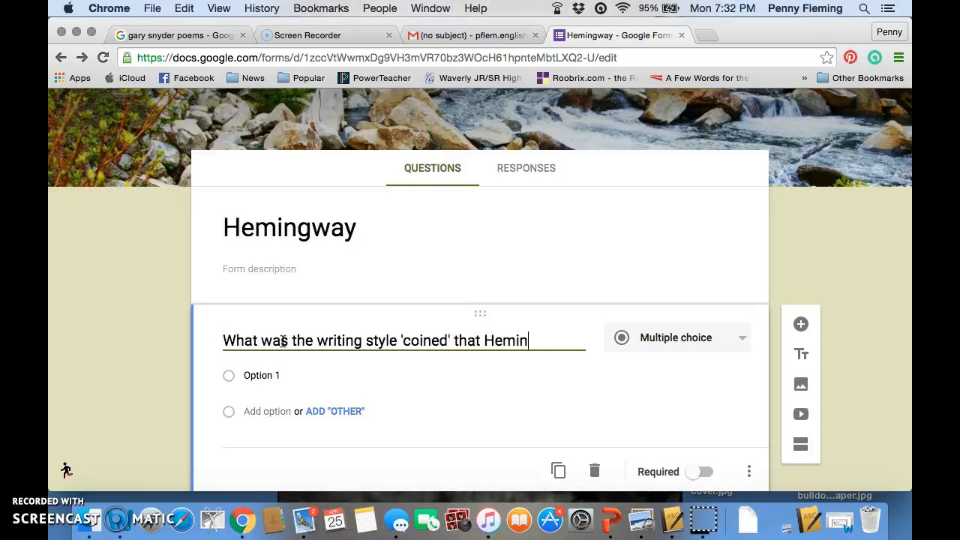
type("gw")
key("BackSpace")
type("g")
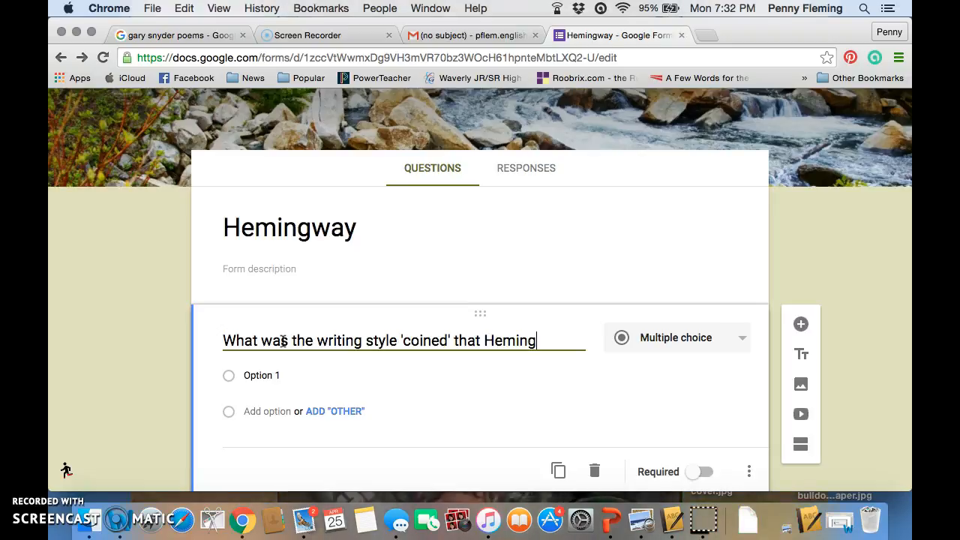
type("way created?")
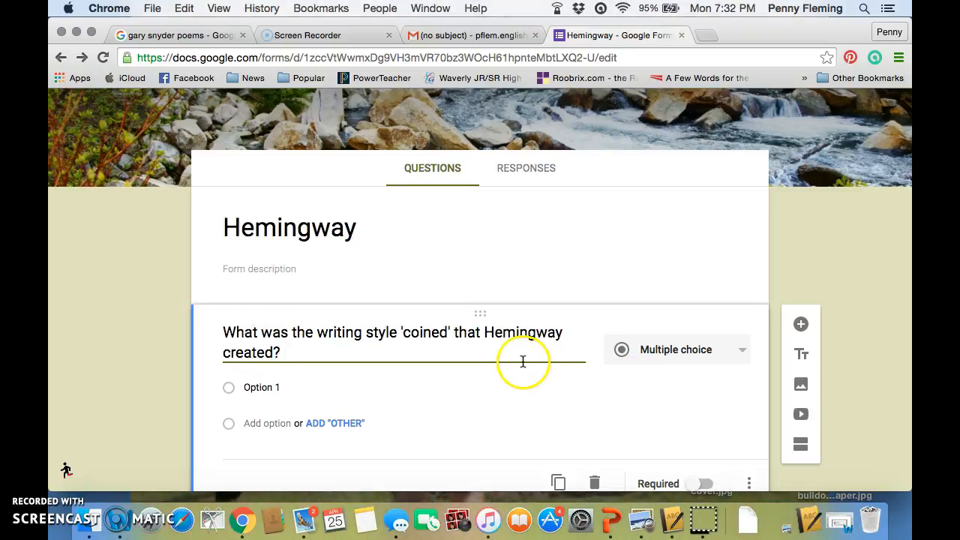
Step: Add an "Other" choice and two more answer options to the writing style question
left_click(343, 423)
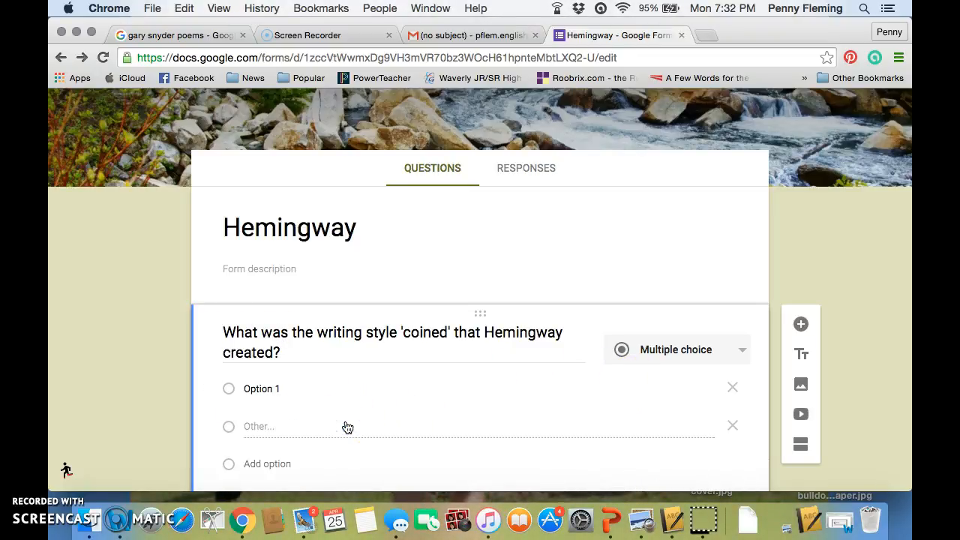
left_click(278, 363)
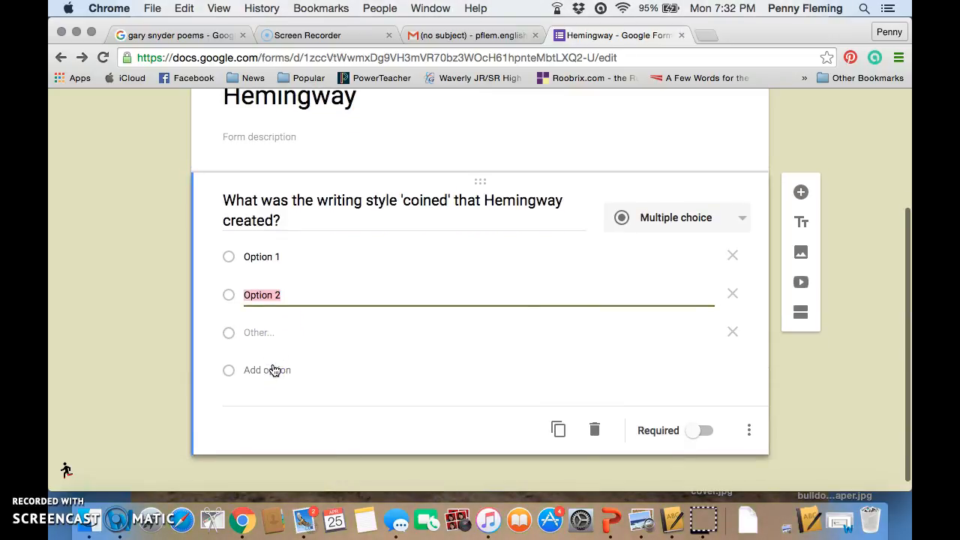
left_click(274, 371)
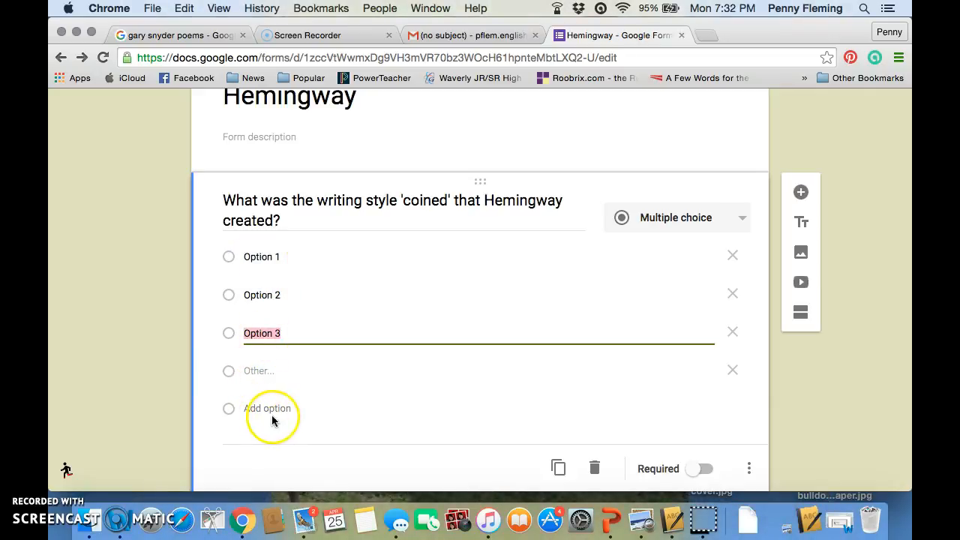
Step: Name the first two answer options "Hemingway's Style" and "Iceberg Theory"
left_click(260, 256)
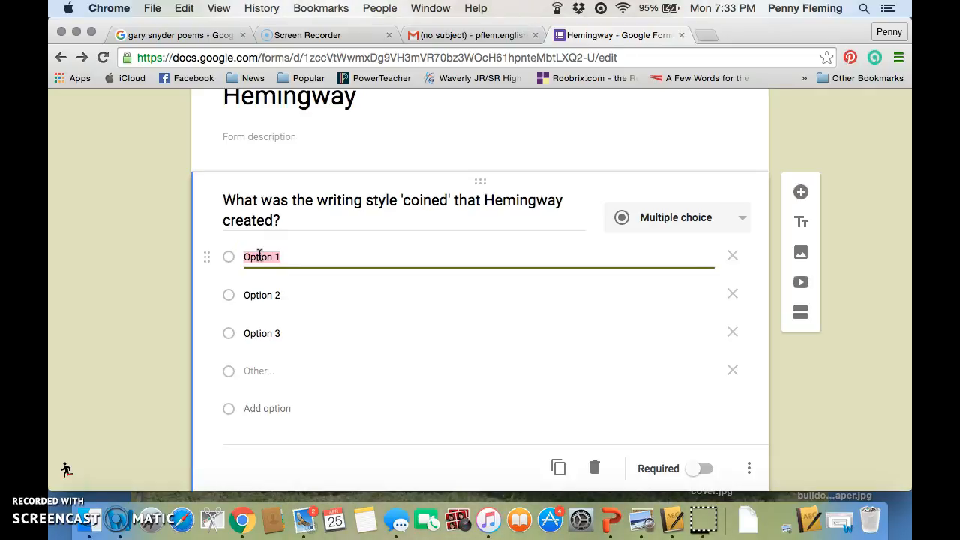
type("Hemingway's Style")
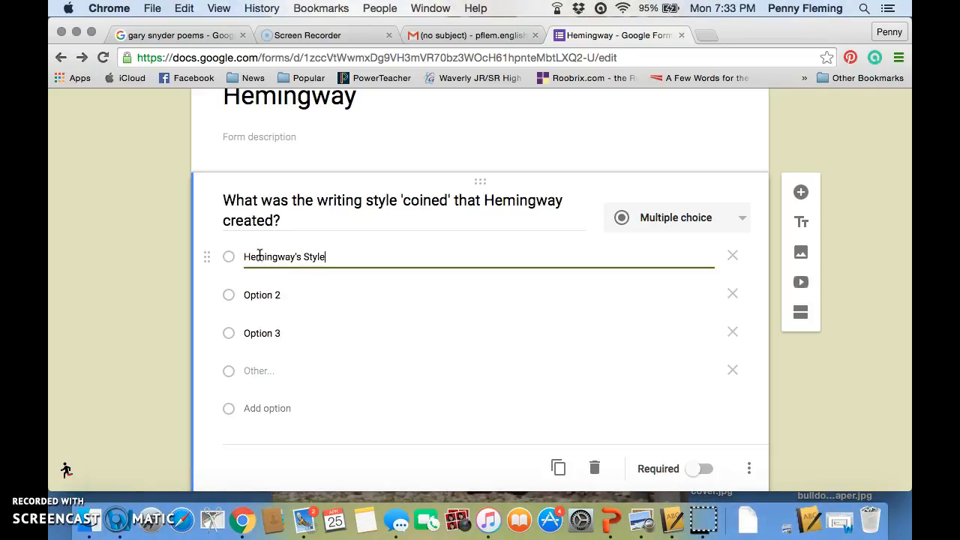
left_click(261, 294)
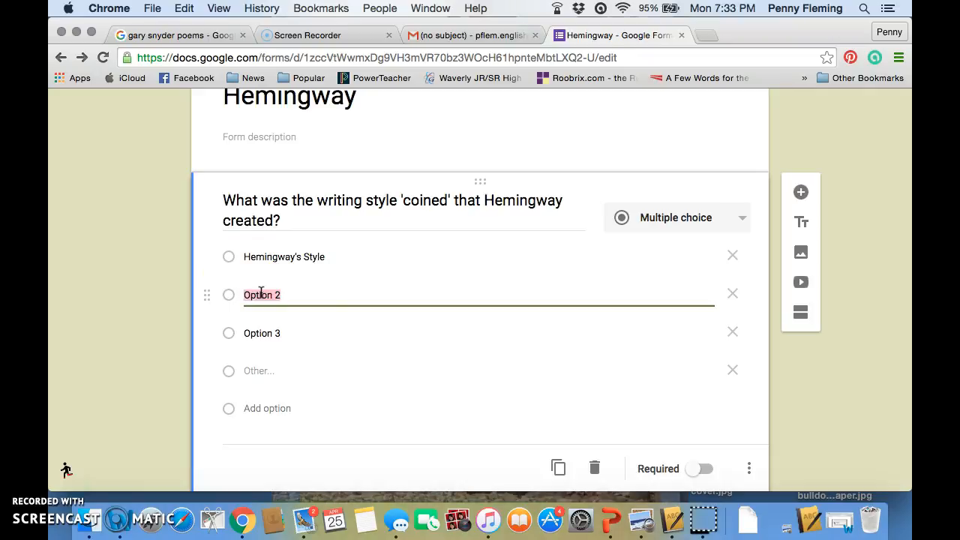
type("Iceber")
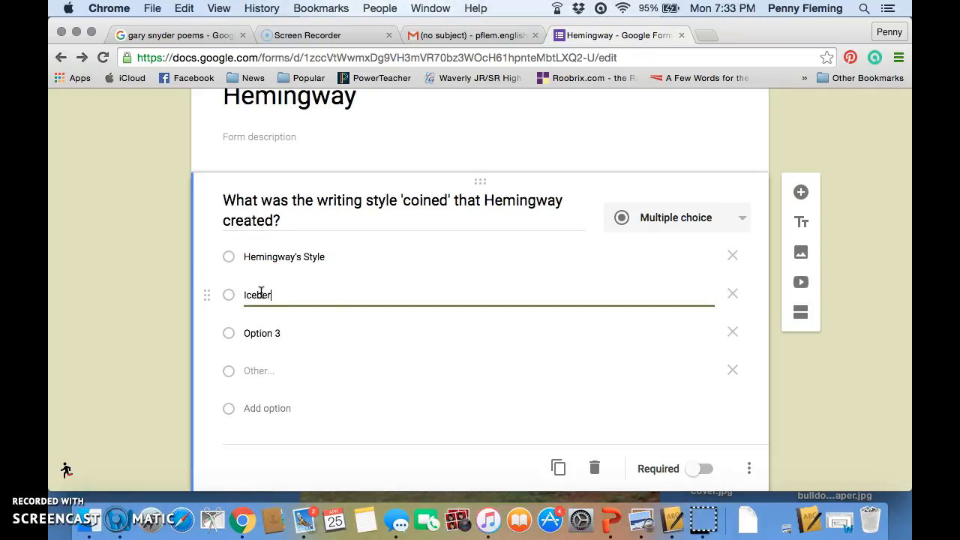
type("g Theor")
type("y")
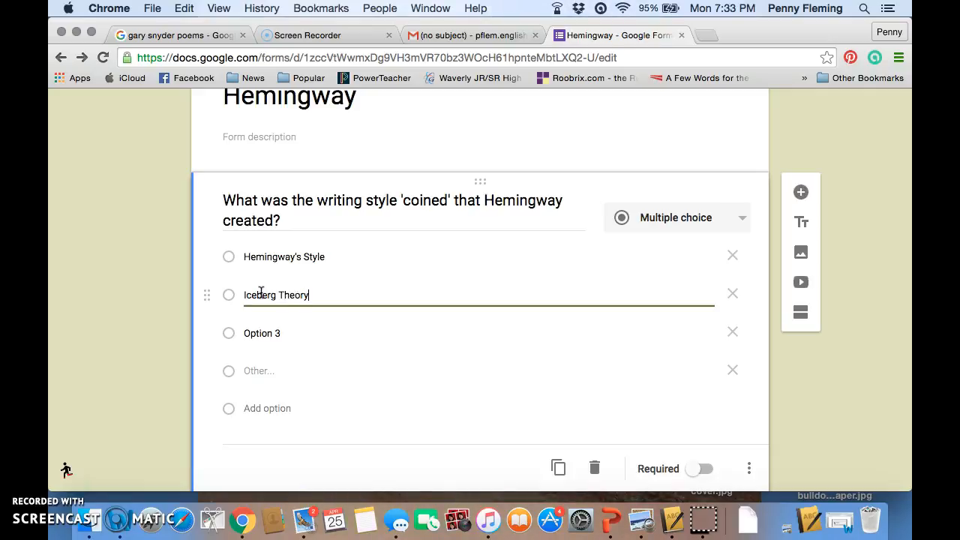
Step: Name the third answer option "Ice cube Theory" and add a fourth option named "Iced Tea Theory"
left_click(268, 332)
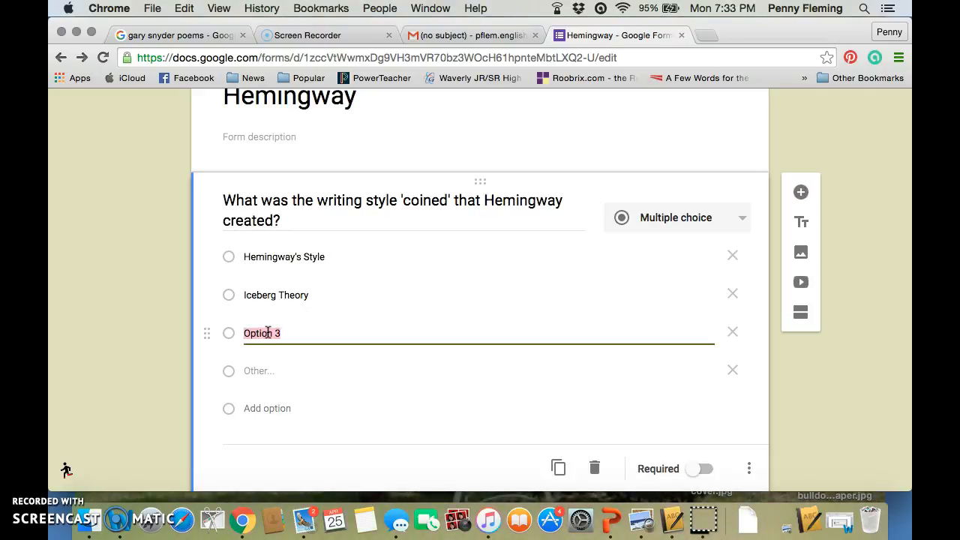
type("Icecube Theory")
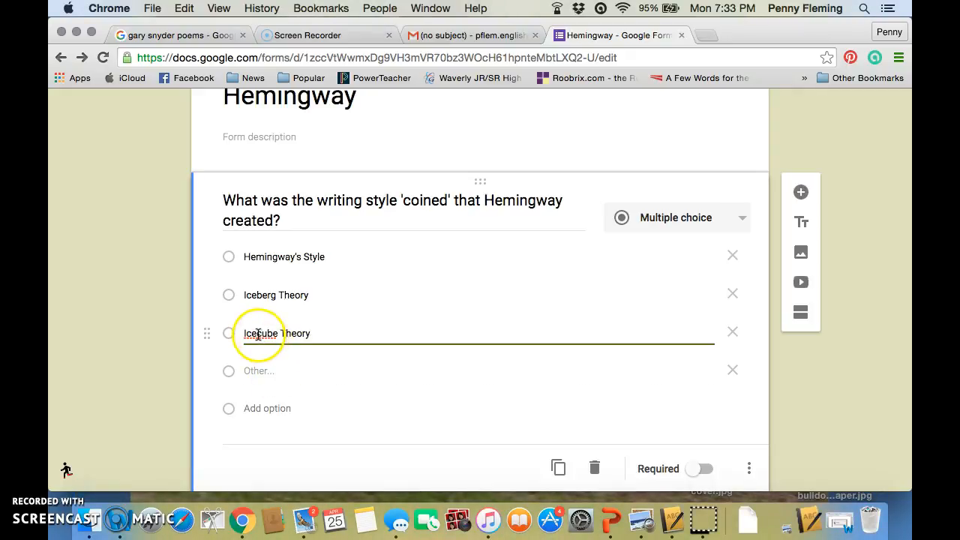
left_click(259, 333)
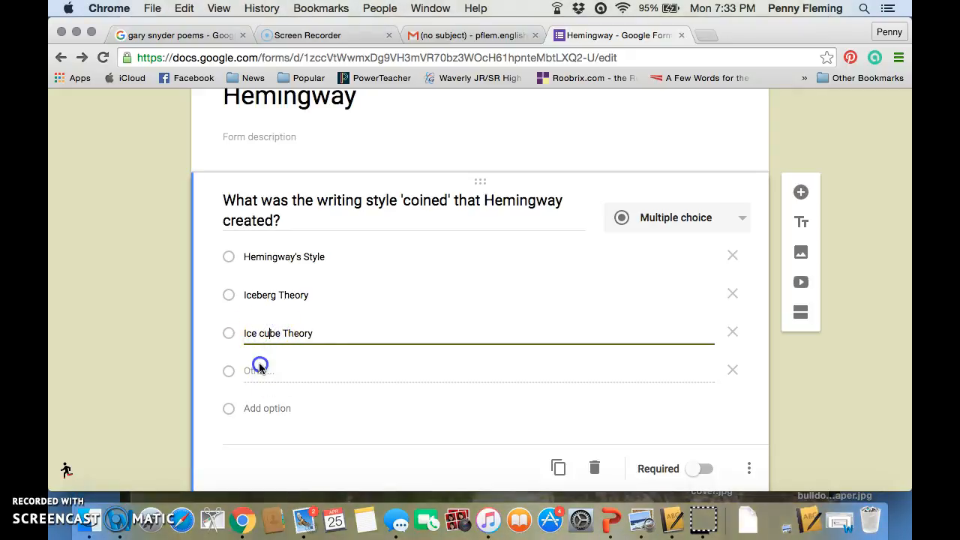
left_click(255, 370)
left_click(259, 411)
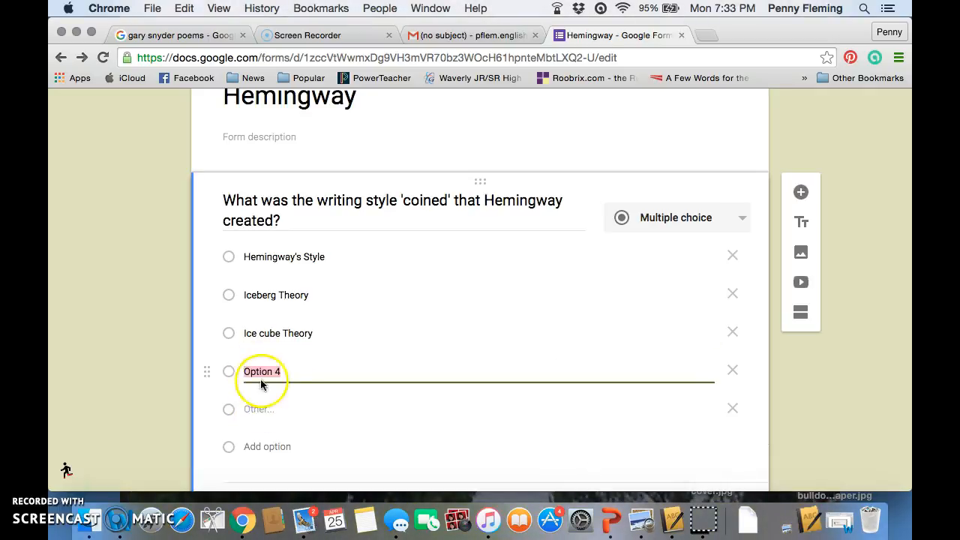
type("Ice")
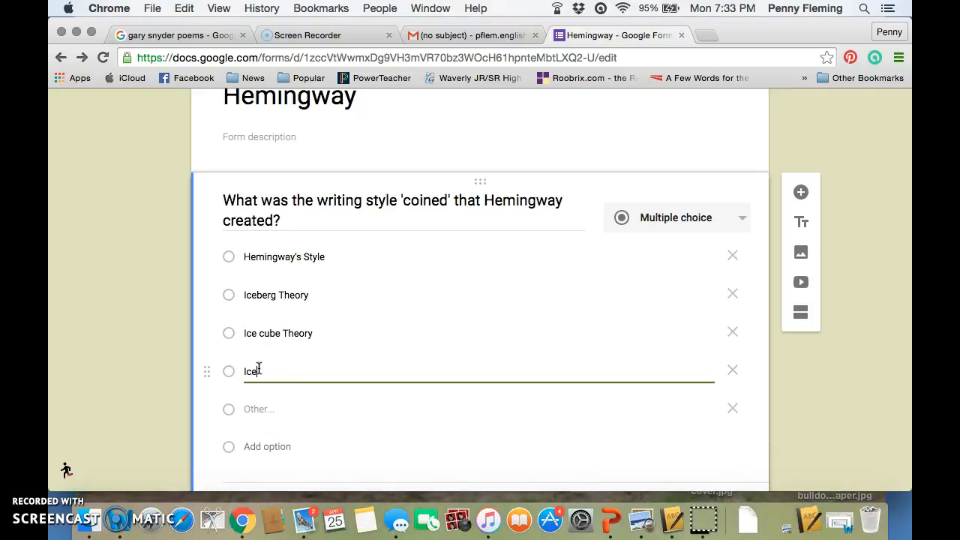
type("d Tea Theory")
Step: Remove the "Other" choice from the writing style question and make the question required
left_click(229, 258)
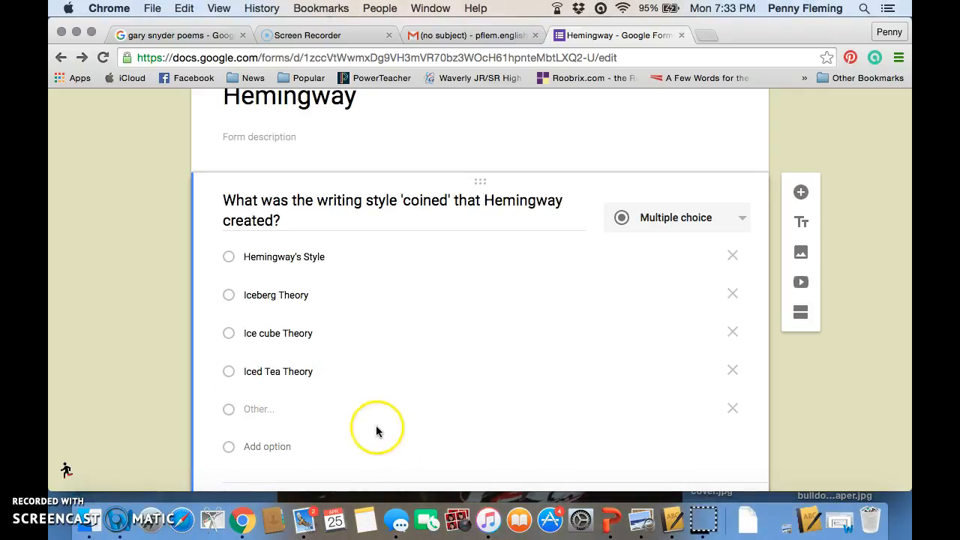
left_click(735, 411)
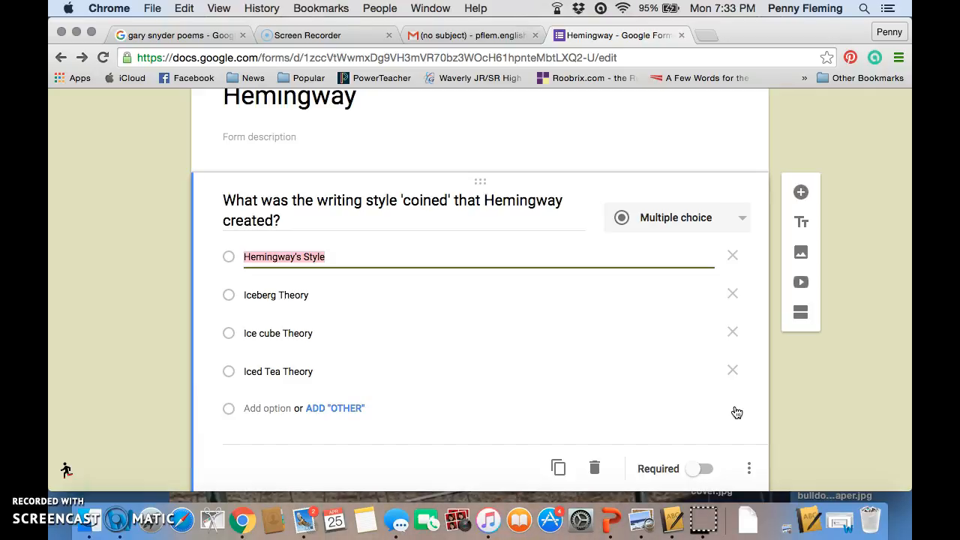
scroll(735, 412, "down", 2)
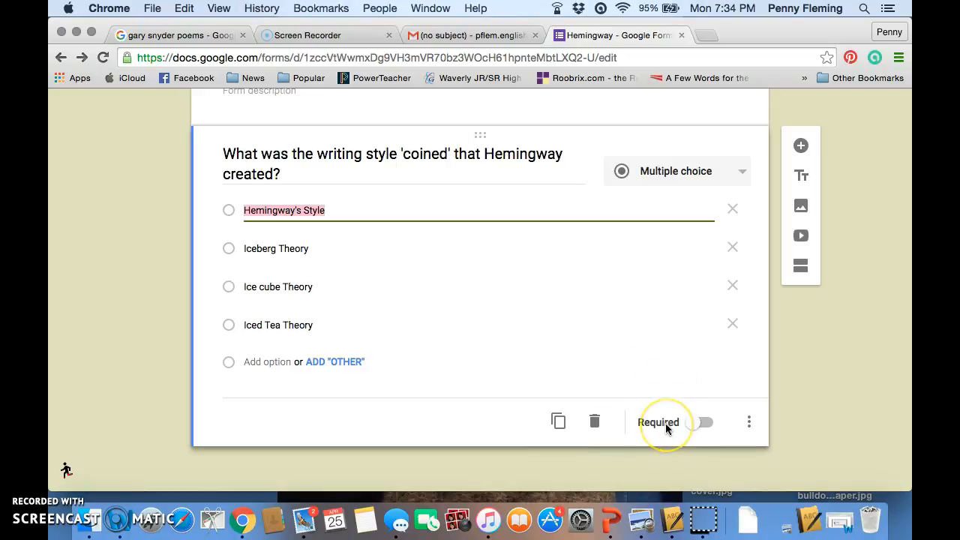
left_click(706, 424)
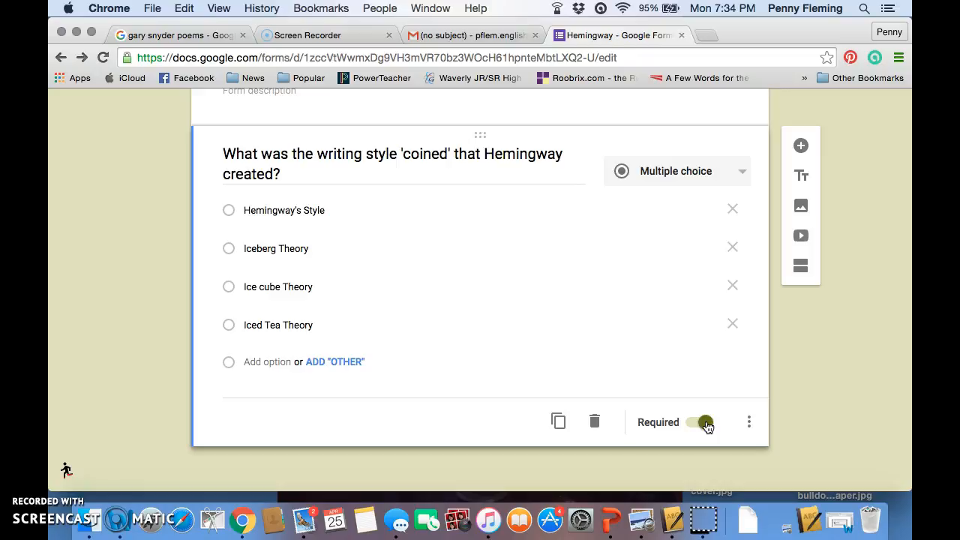
Step: Turn on shuffled option order for the writing style question
left_click(751, 427)
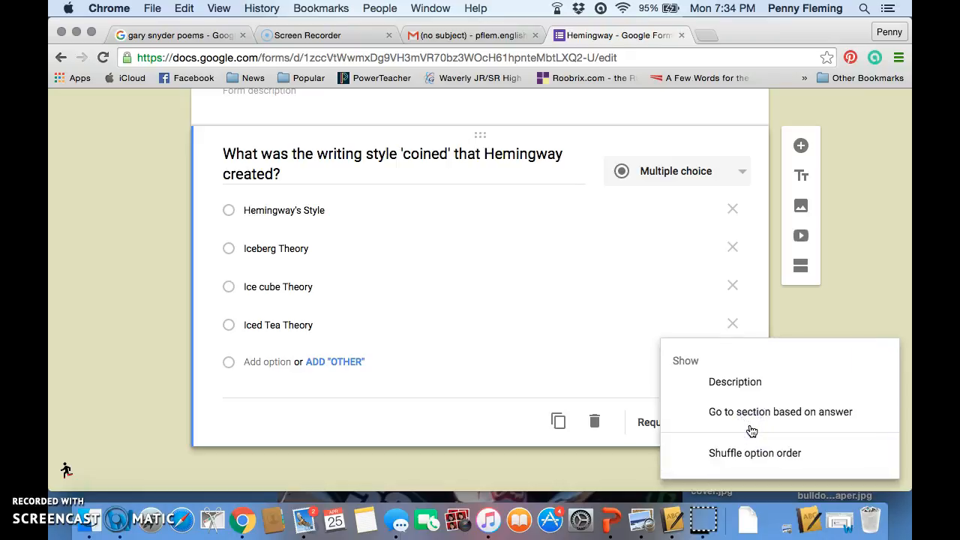
scroll(741, 390, "down", 1)
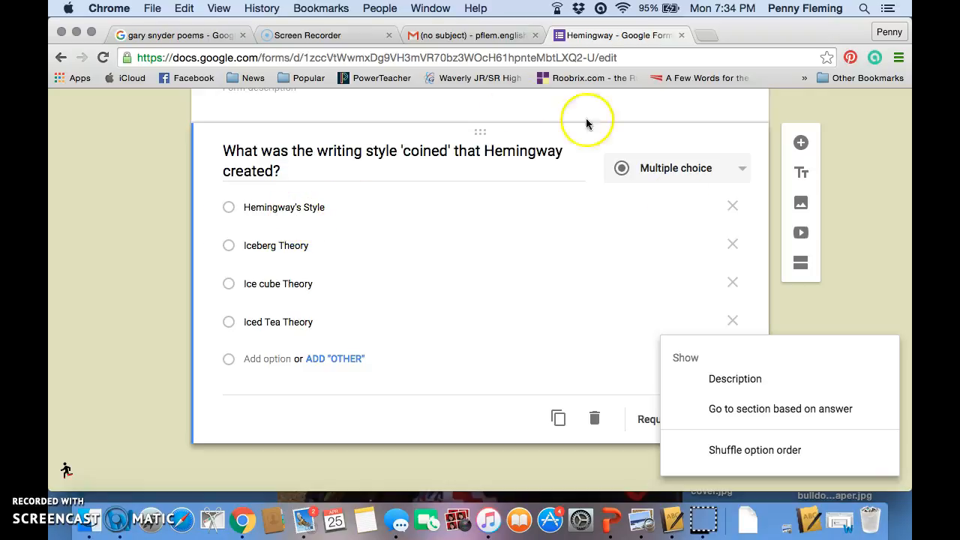
left_click(746, 451)
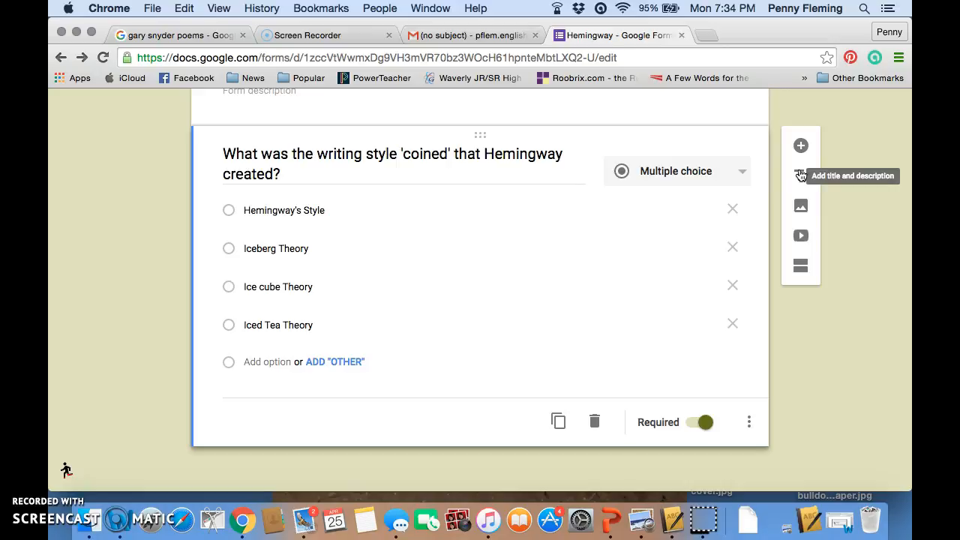
left_click(799, 213)
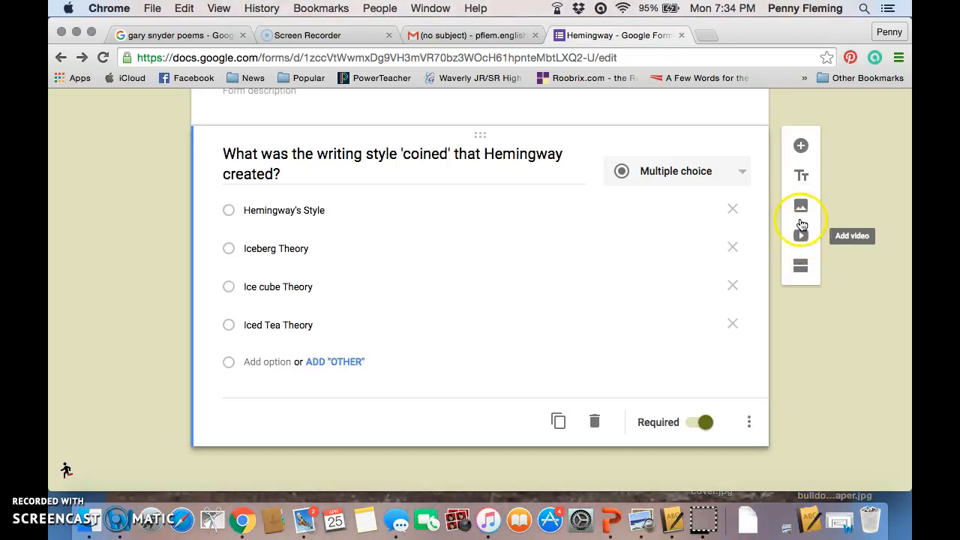
left_click(800, 206)
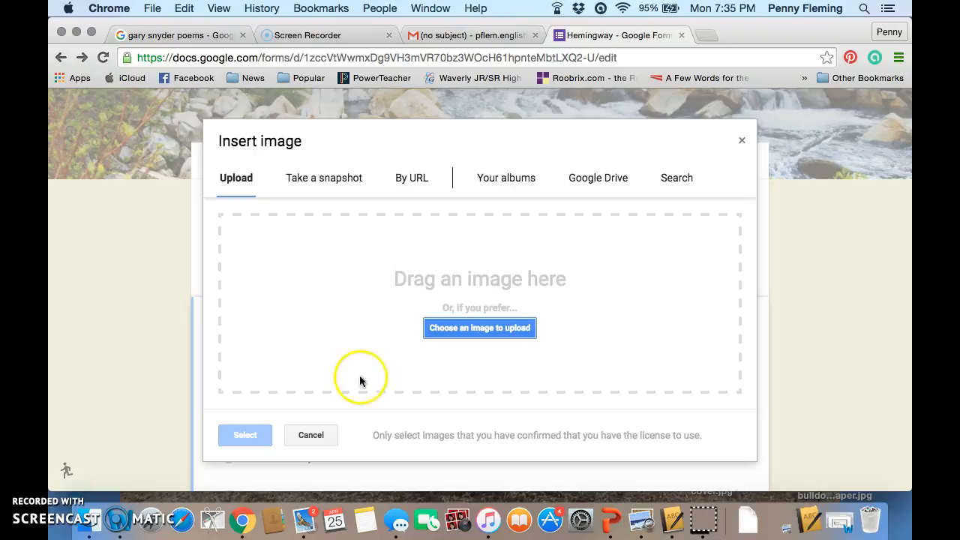
left_click(320, 437)
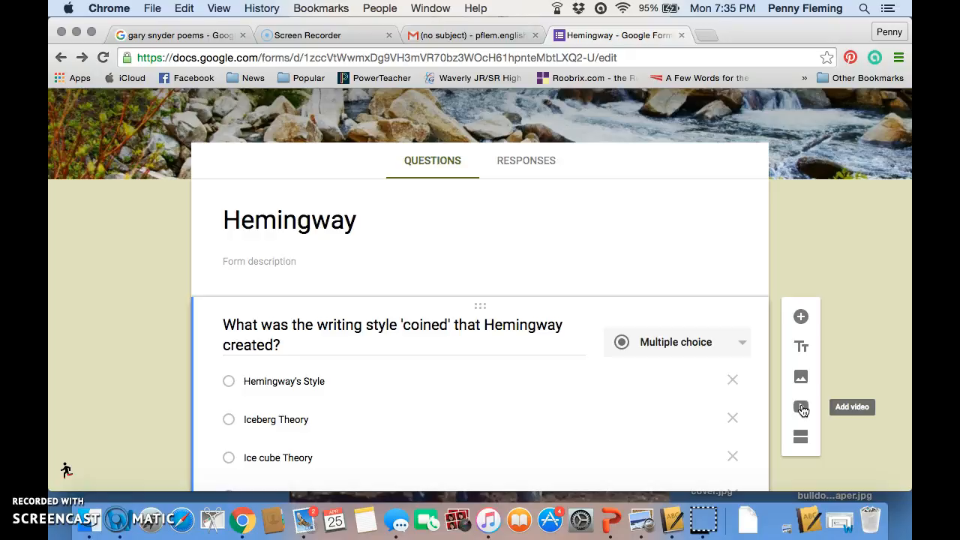
left_click(800, 442)
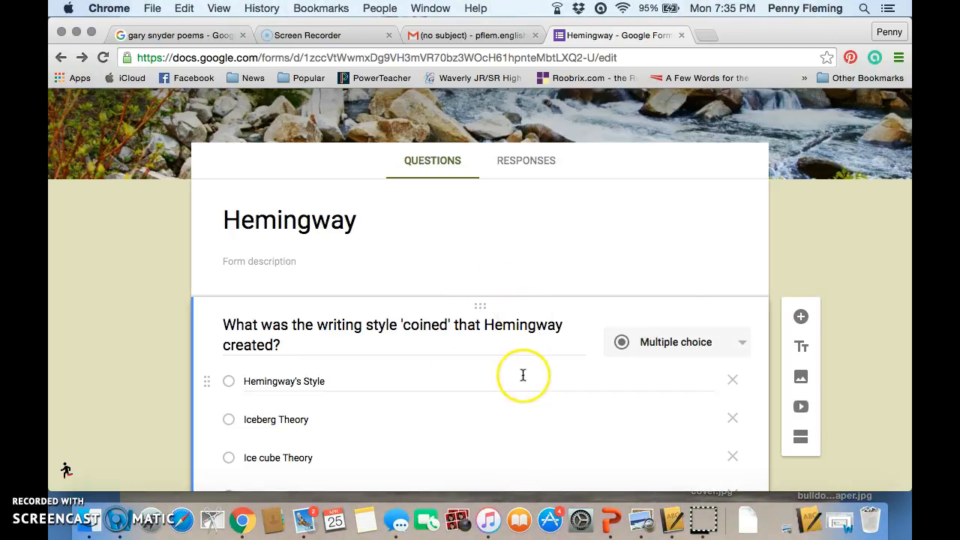
Step: Open the form's send options and view the fields for sending it by email
scroll(846, 264, "down", 5)
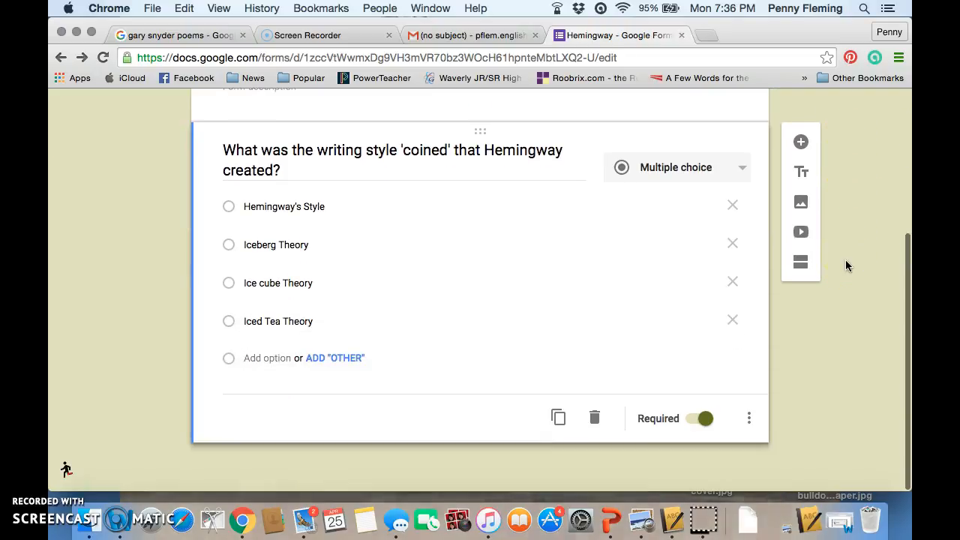
scroll(847, 265, "up", 4)
scroll(847, 265, "up", 2)
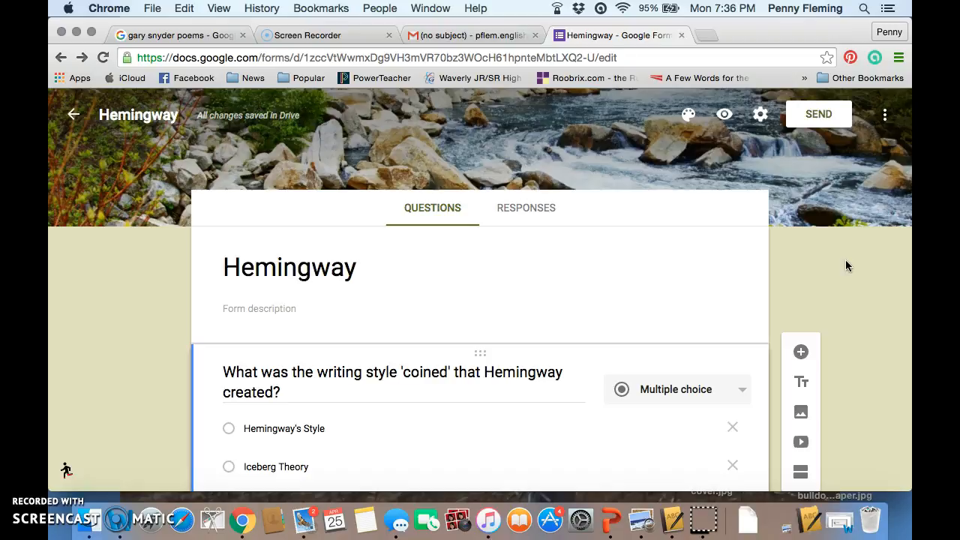
left_click(816, 117)
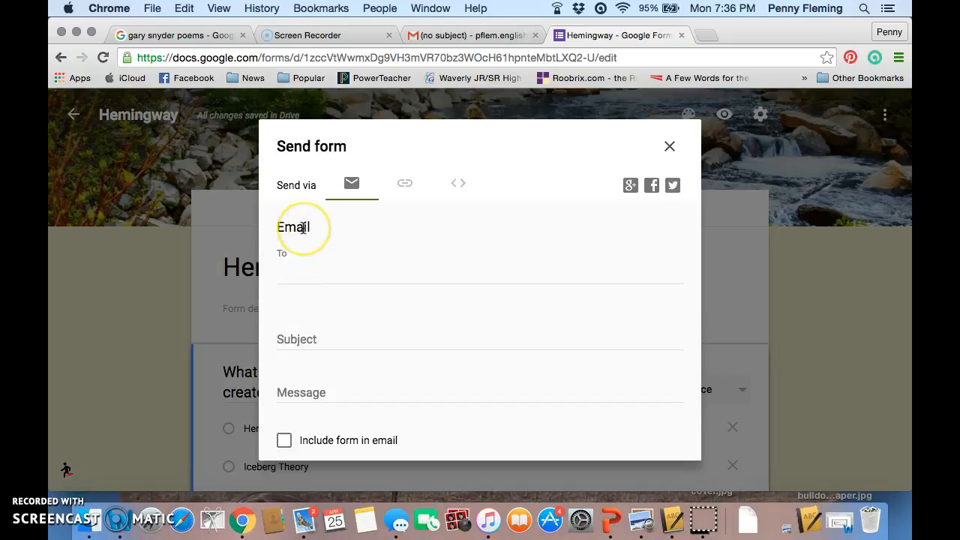
left_click(289, 280)
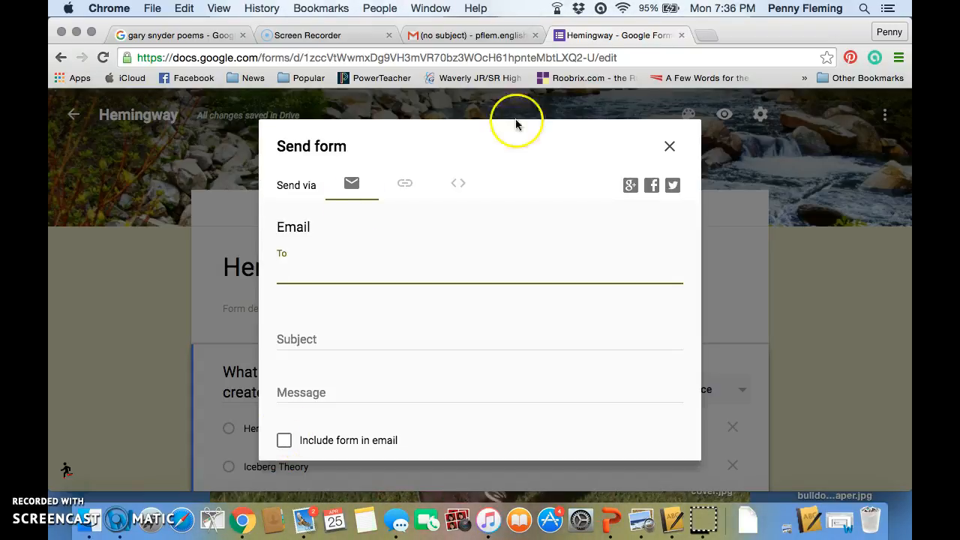
left_click(352, 186)
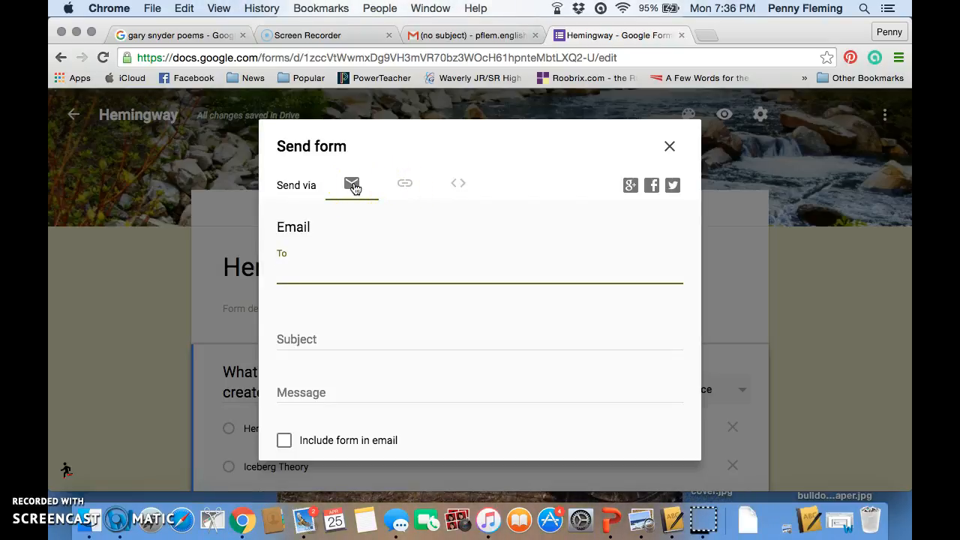
Step: Switch the sending method to a link, shorten the form's URL and copy it
left_click(406, 187)
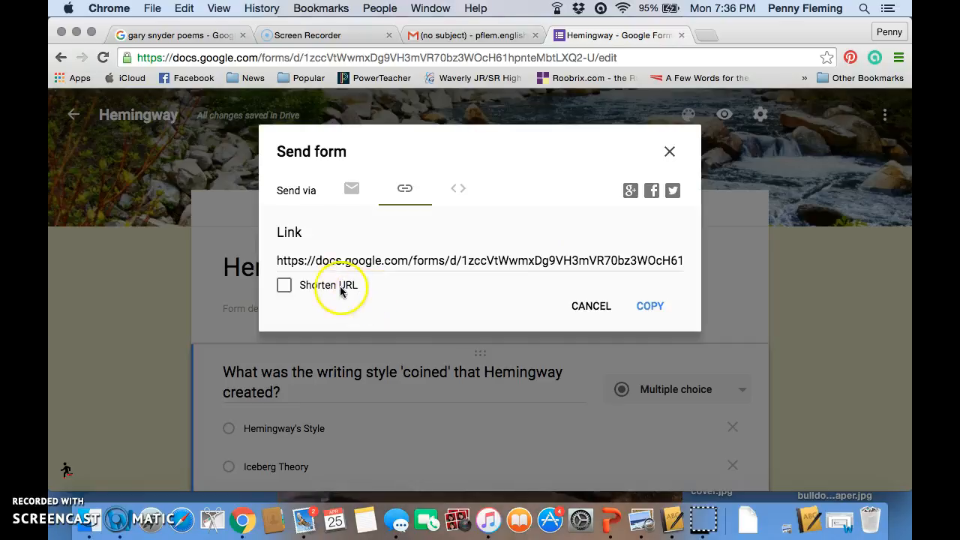
left_click(284, 286)
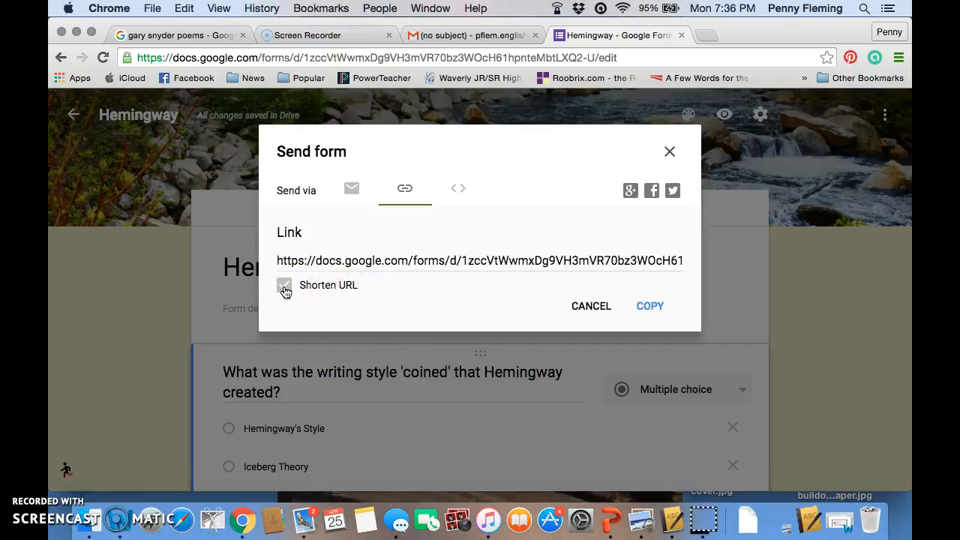
right_click(397, 263)
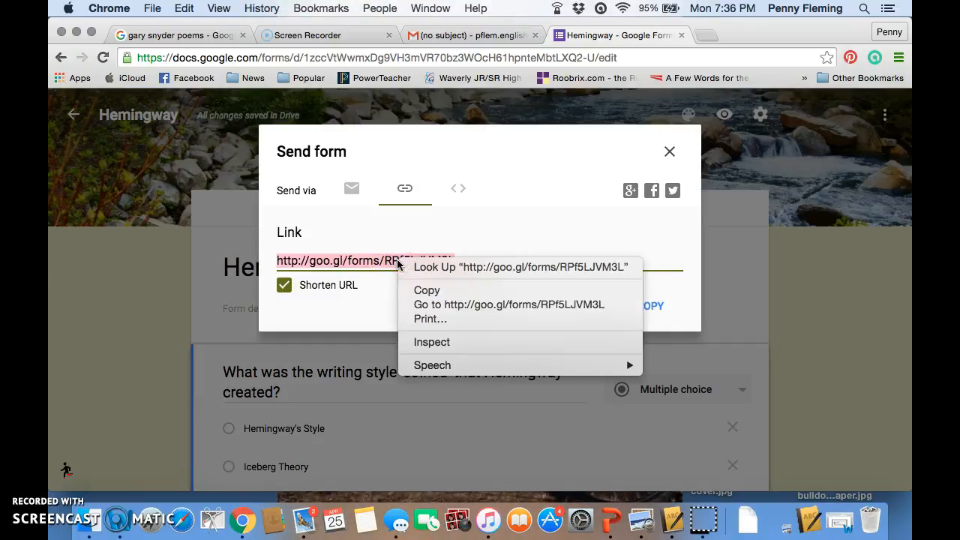
left_click(426, 291)
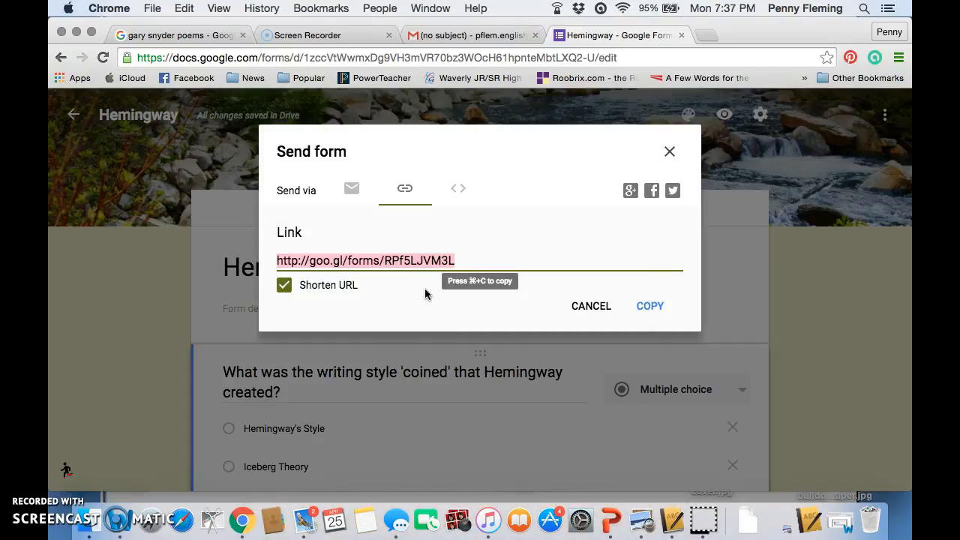
Step: Switch to Gmail, close the form editor, and start a message to your own e-mail address with the subject "Quiz (bell ringer)"
left_click(463, 35)
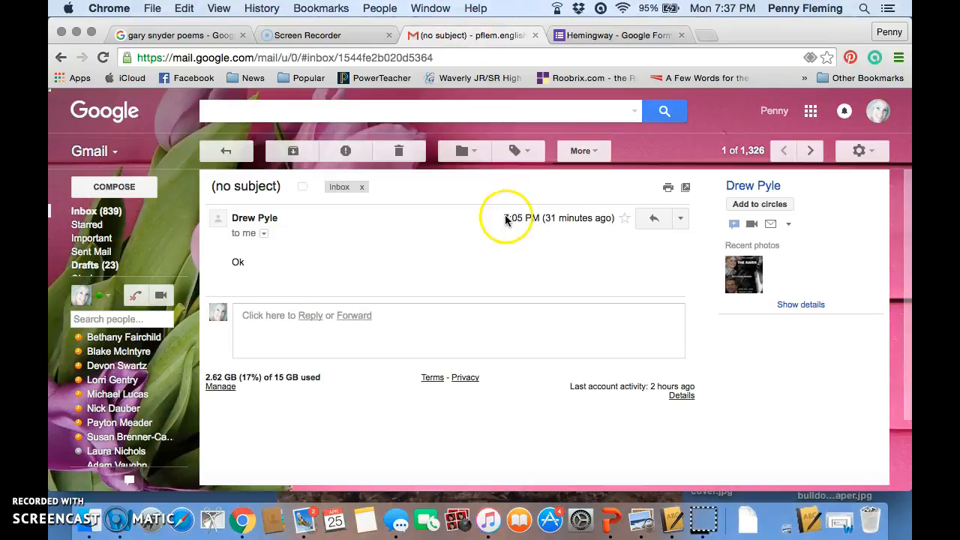
left_click(114, 192)
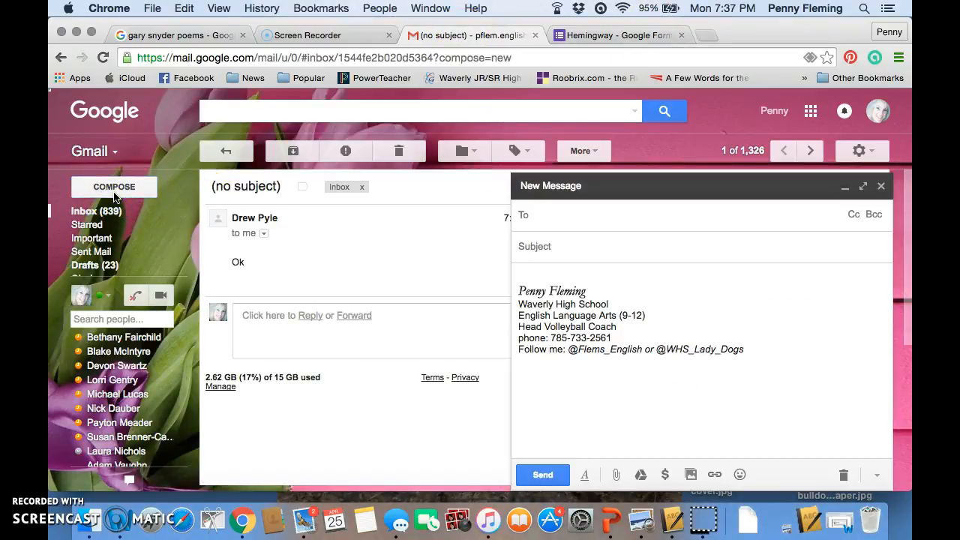
left_click(681, 35)
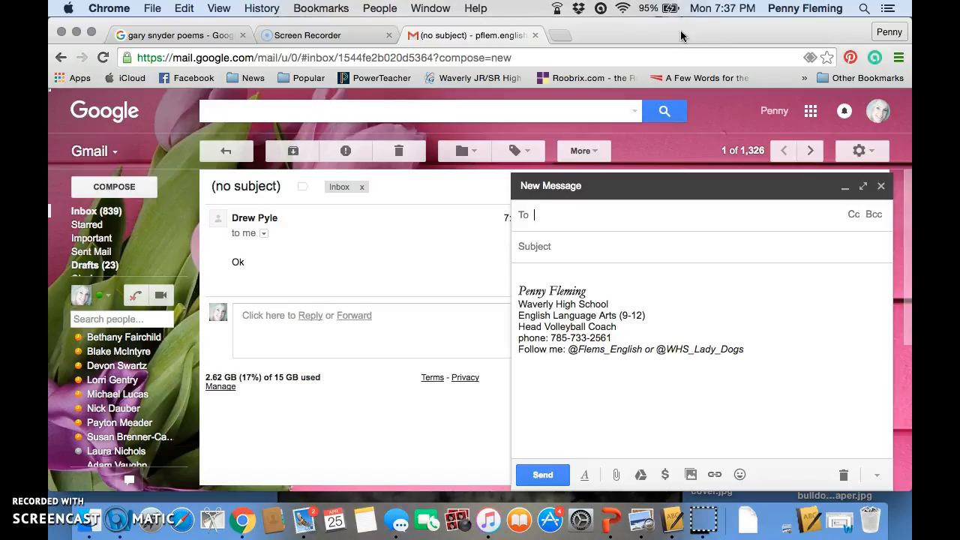
type("pflem")
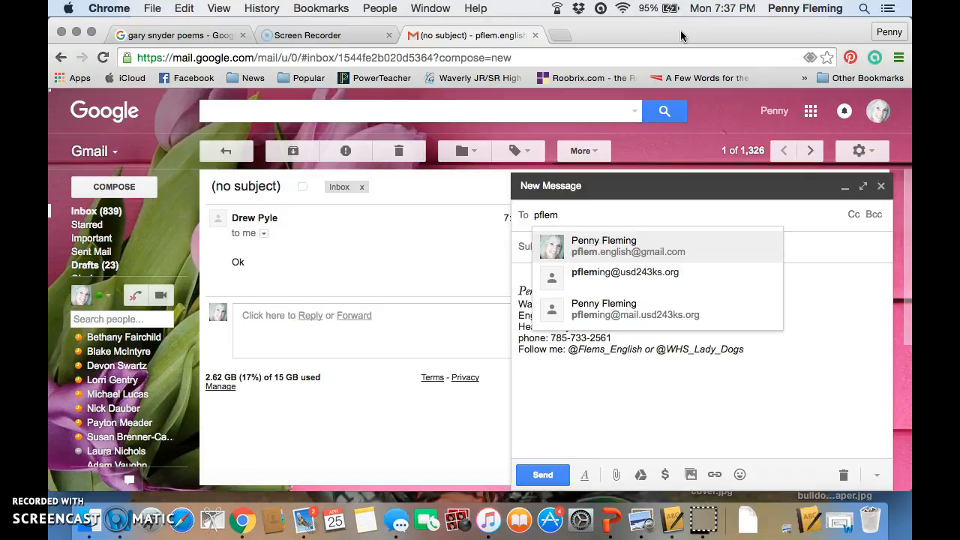
key("Tab")
type("Quiz")
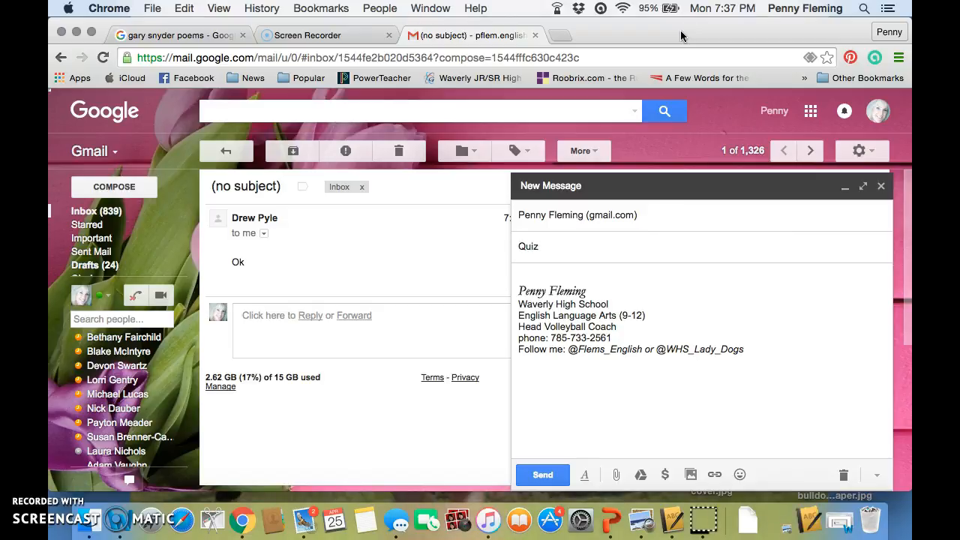
type(" (bell ringer)")
Step: Write "Follow the link and answer question for bell ringer activity." in the message body above the signature
left_click(532, 282)
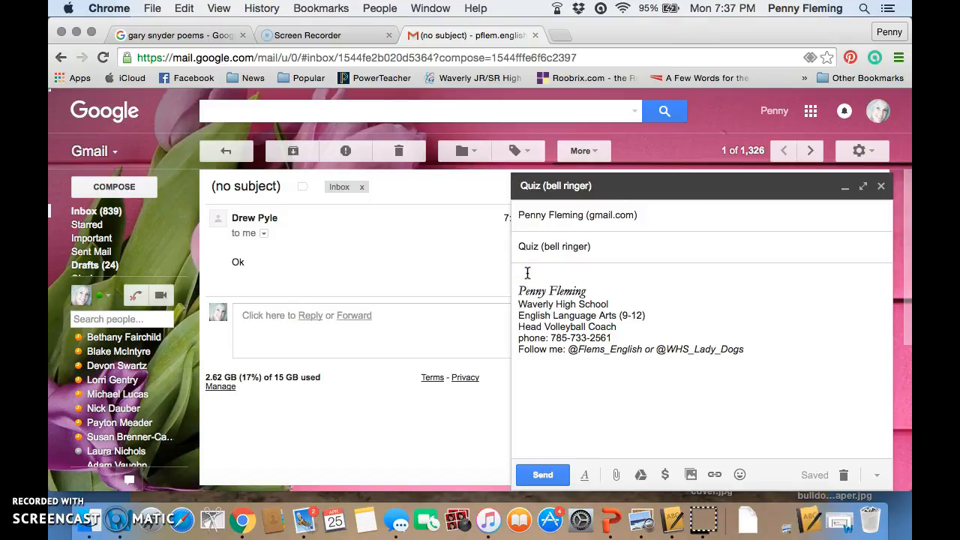
type("Follow the link for")
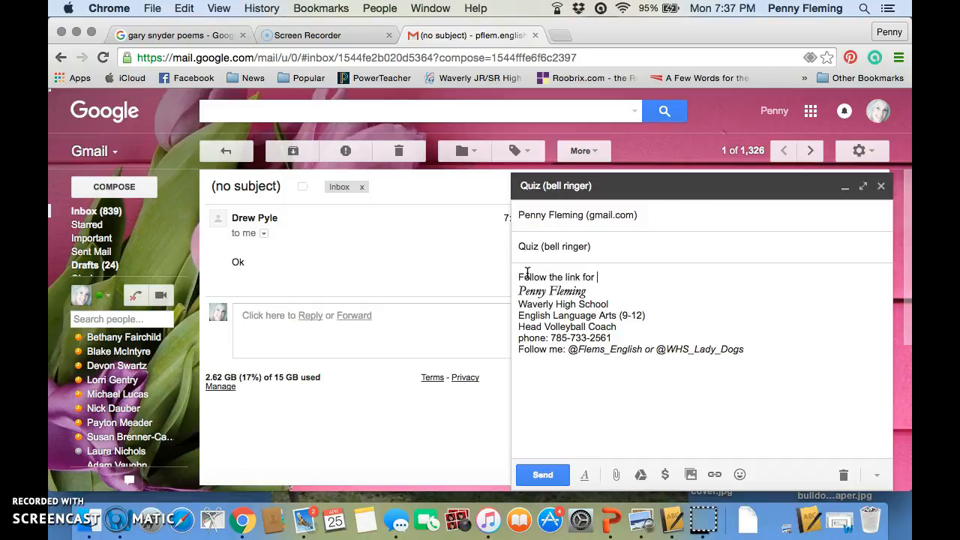
key("BackSpace")
key("BackSpace")
key("BackSpace")
key("BackSpace")
type("and answ")
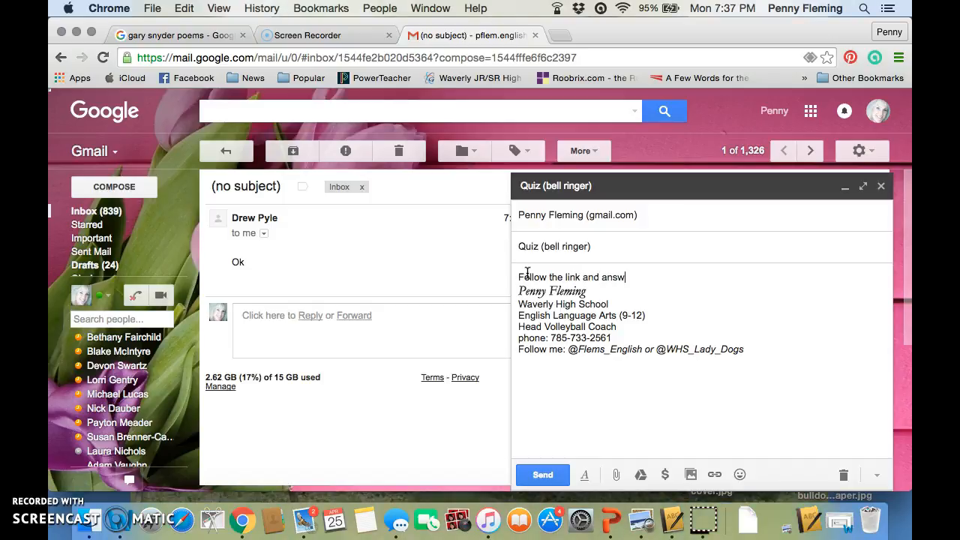
type("er question for bell ringer activity")
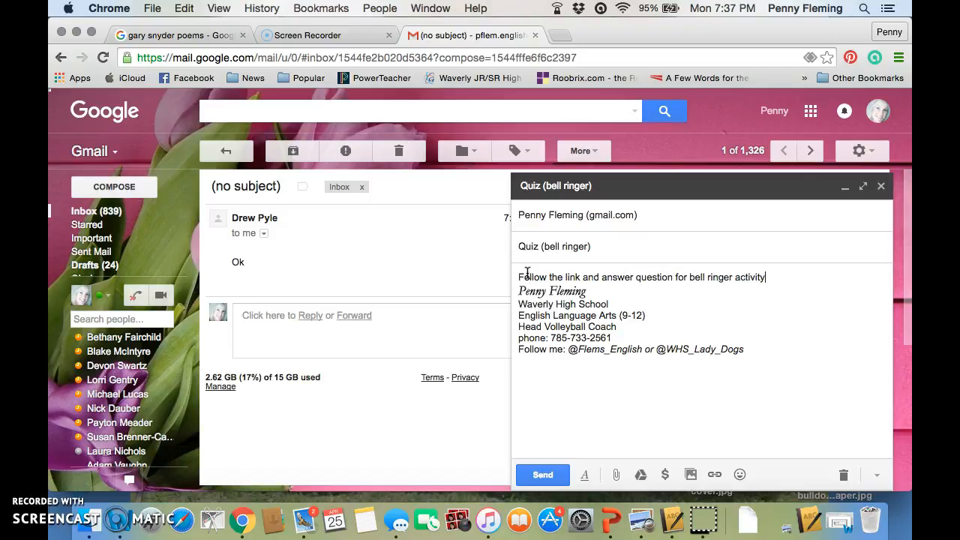
type(".")
Step: Paste the copied form link beneath the instruction, leaving a blank line between them, and send the email
key("Return")
key("Return")
key("super+v")
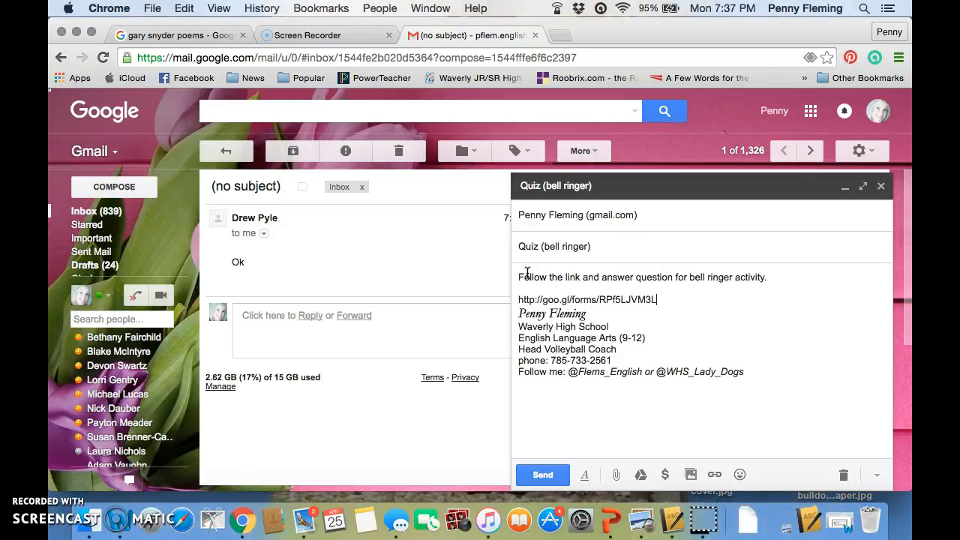
key("Return")
left_click(543, 474)
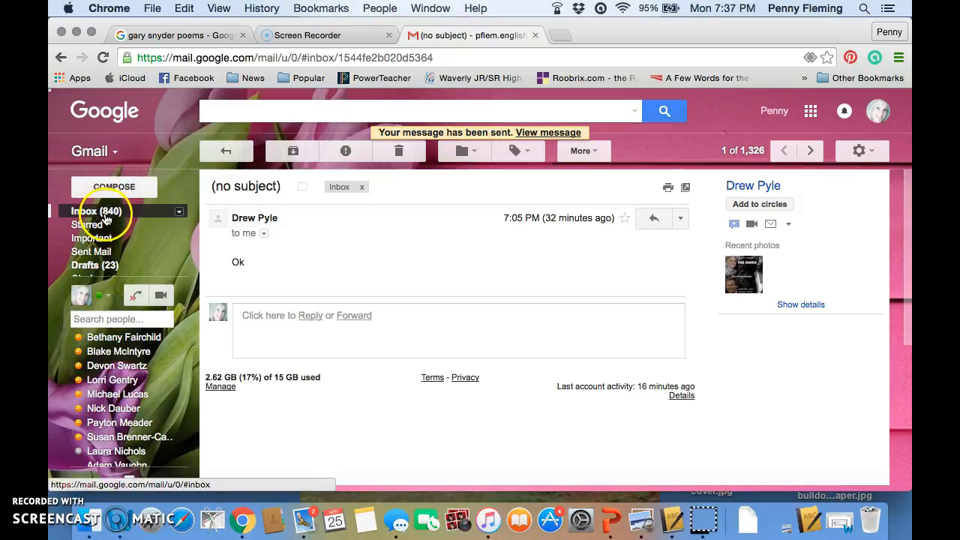
Step: Open the received "Quiz (bell ringer)" email in the inbox and follow its form link
left_click(106, 214)
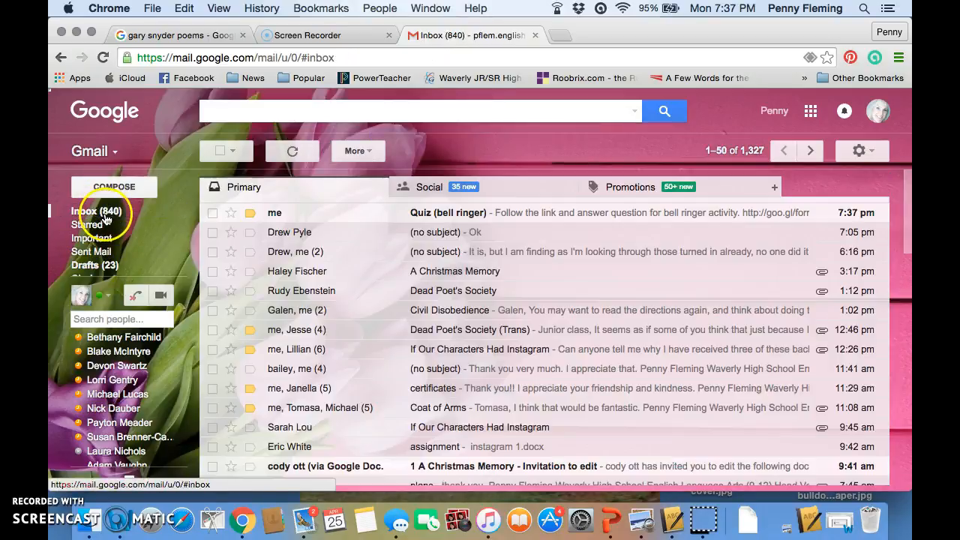
left_click(303, 220)
left_click(462, 210)
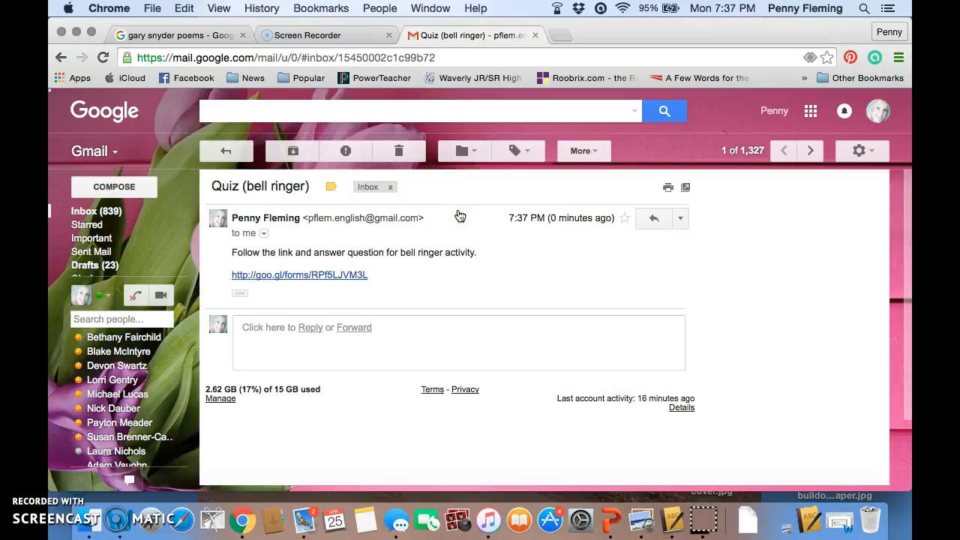
left_click(294, 276)
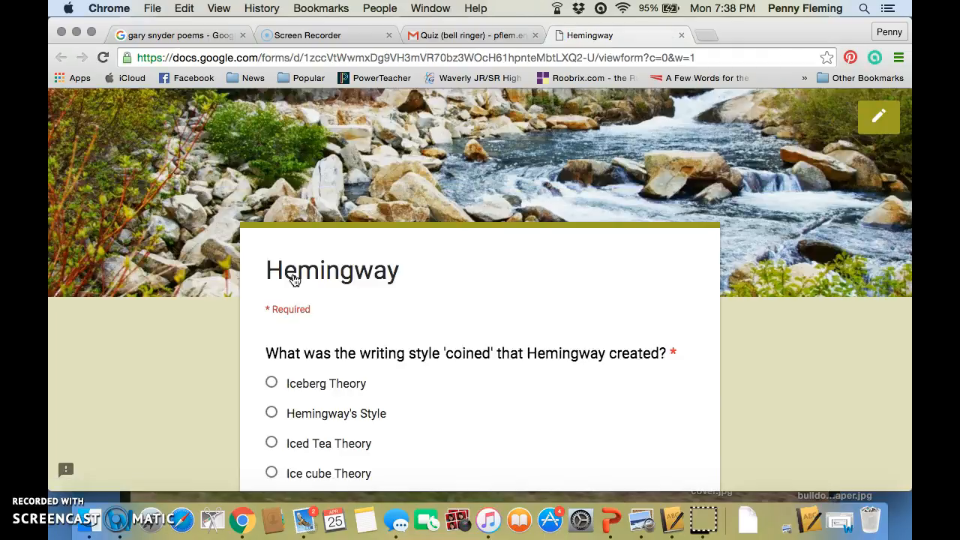
Step: Answer the Hemingway writing style question with "Iceberg Theory" and submit the form
left_click(517, 283)
scroll(502, 272, "down", 2)
scroll(502, 277, "down", 4)
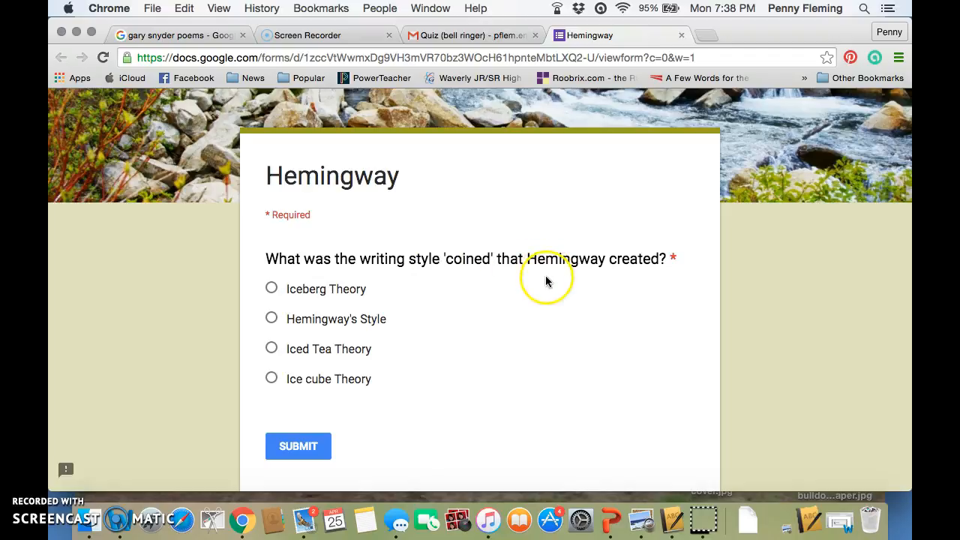
left_click(272, 290)
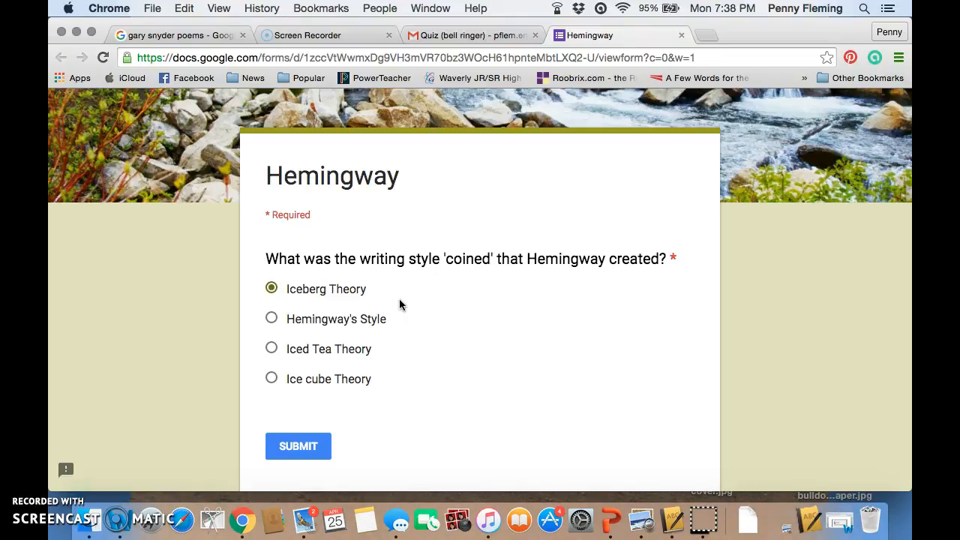
left_click(301, 446)
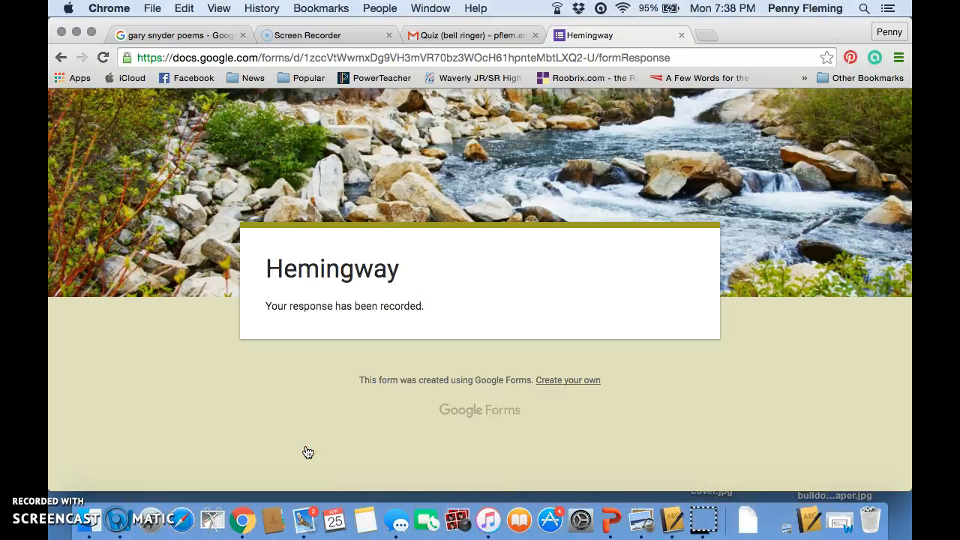
Step: Close the submitted form and open Google Drive from Gmail
left_click(683, 36)
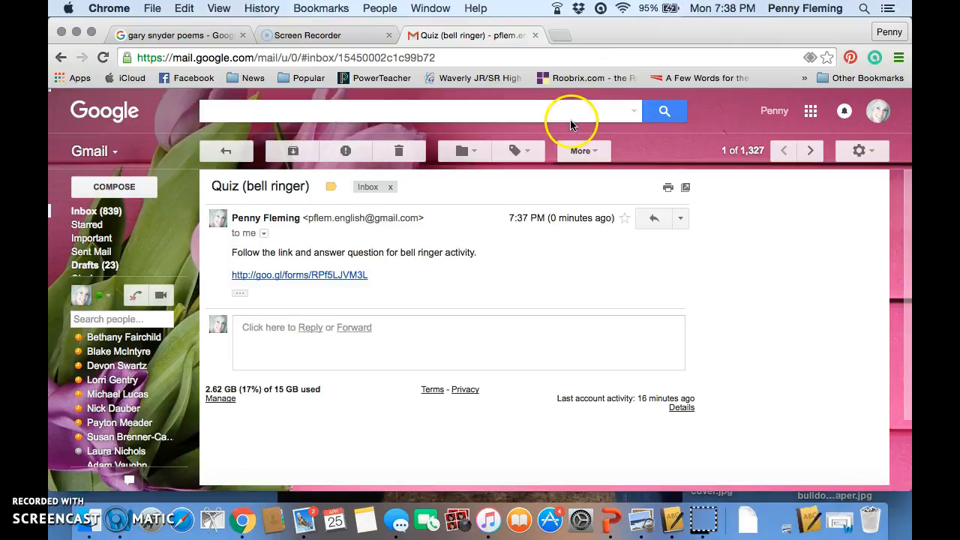
left_click(812, 111)
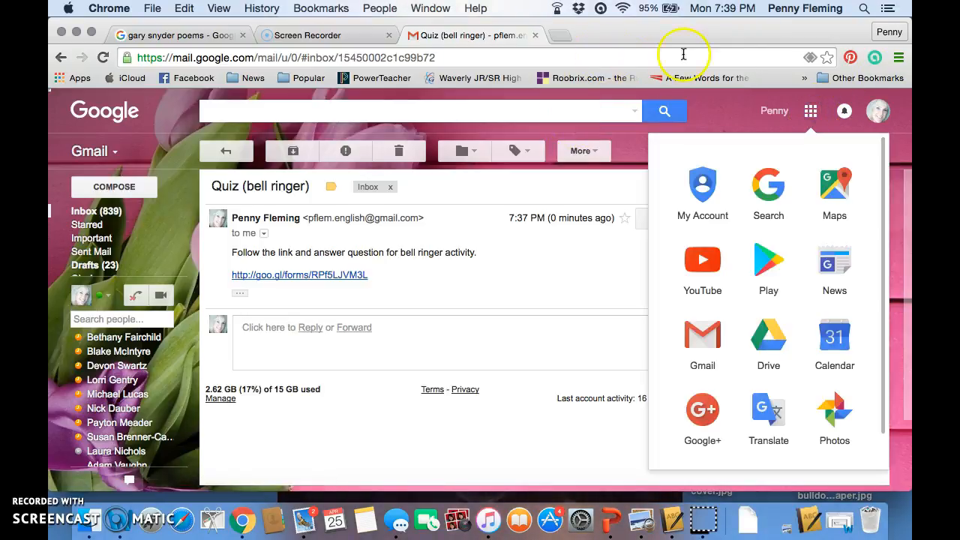
left_click(772, 336)
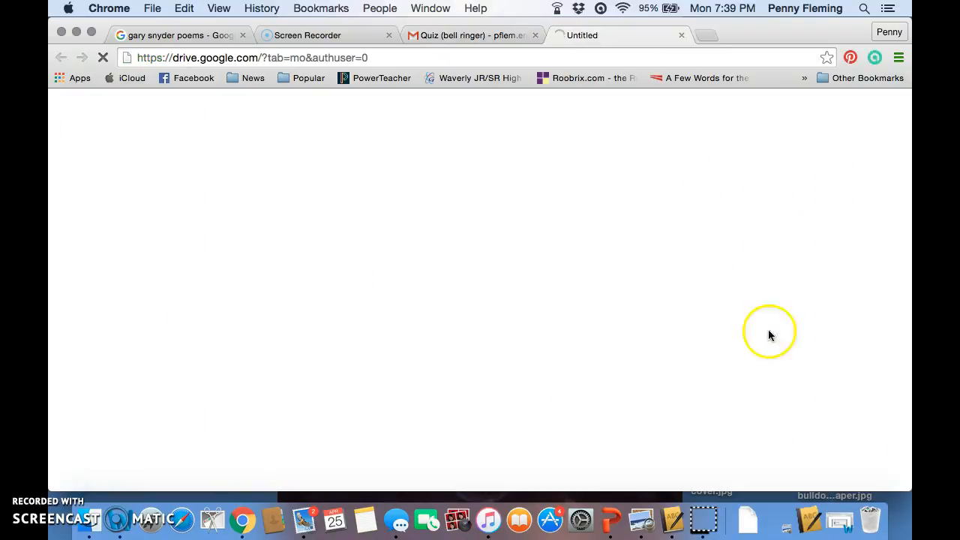